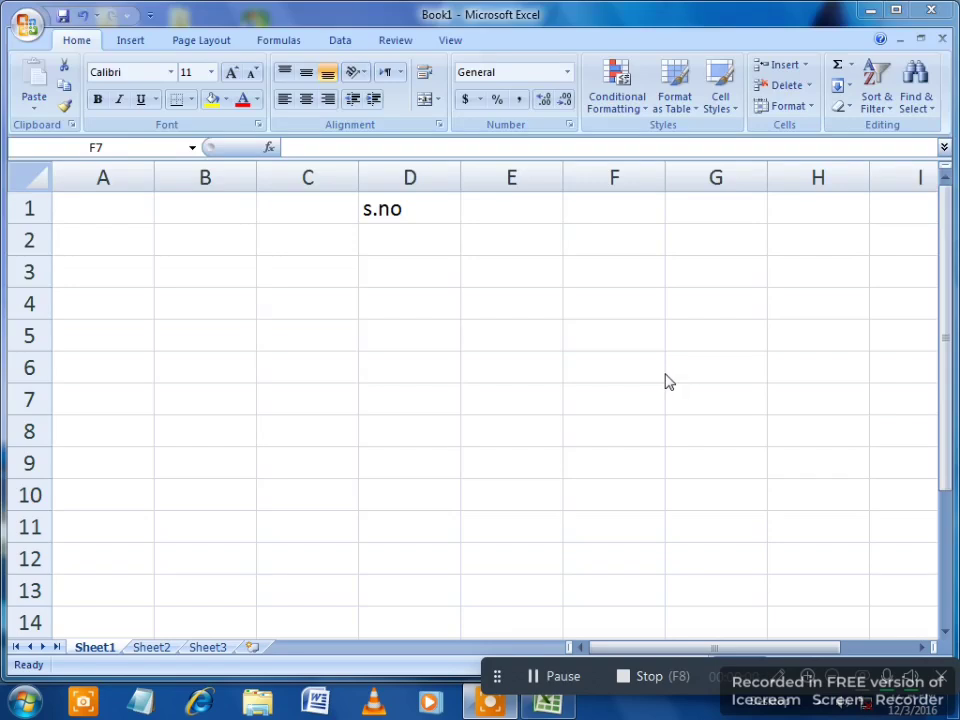
Delete the s.no header text from cell D1, leaving the sheet blank.
{"action": "left_click", "coordinate": [410, 195]}
{"action": "left_click", "coordinate": [413, 206]}
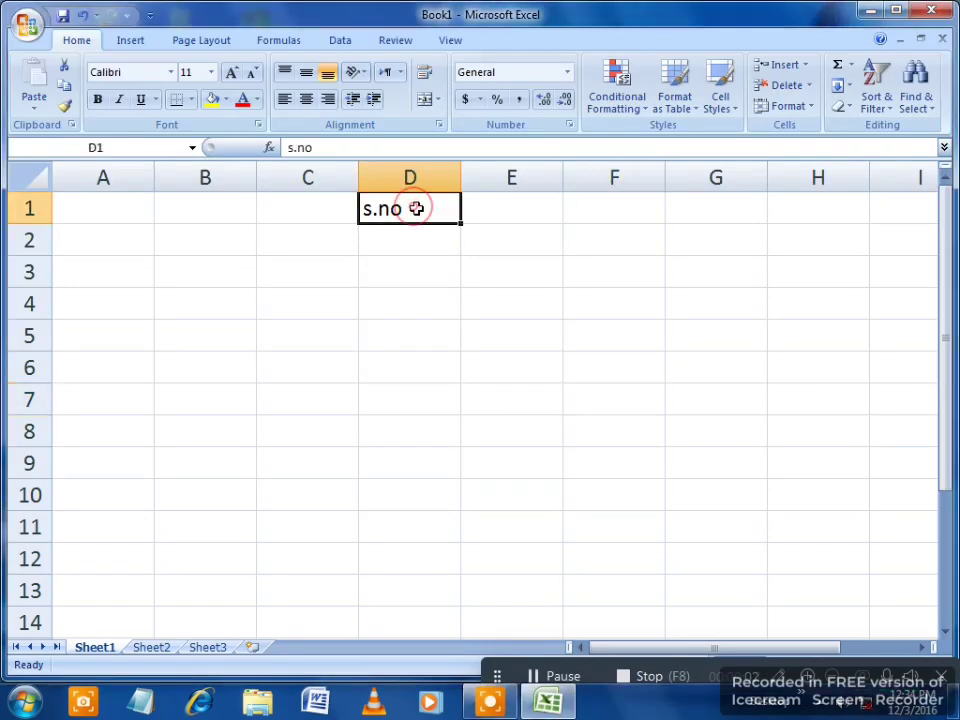
{"action": "key", "text": "Delete"}
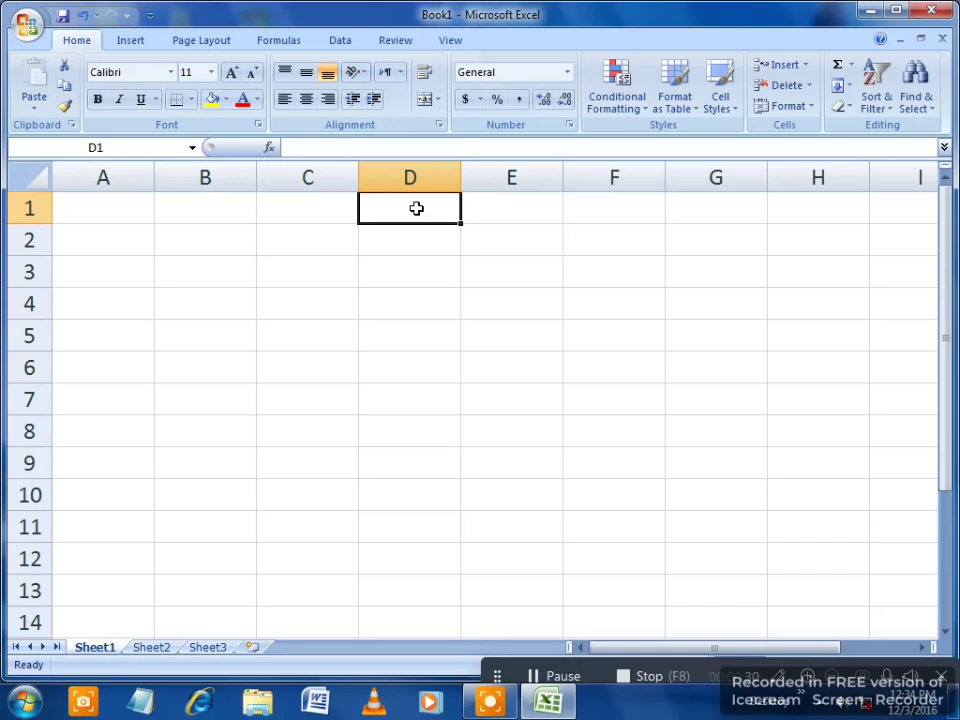
{"action": "type", "text": "1"}
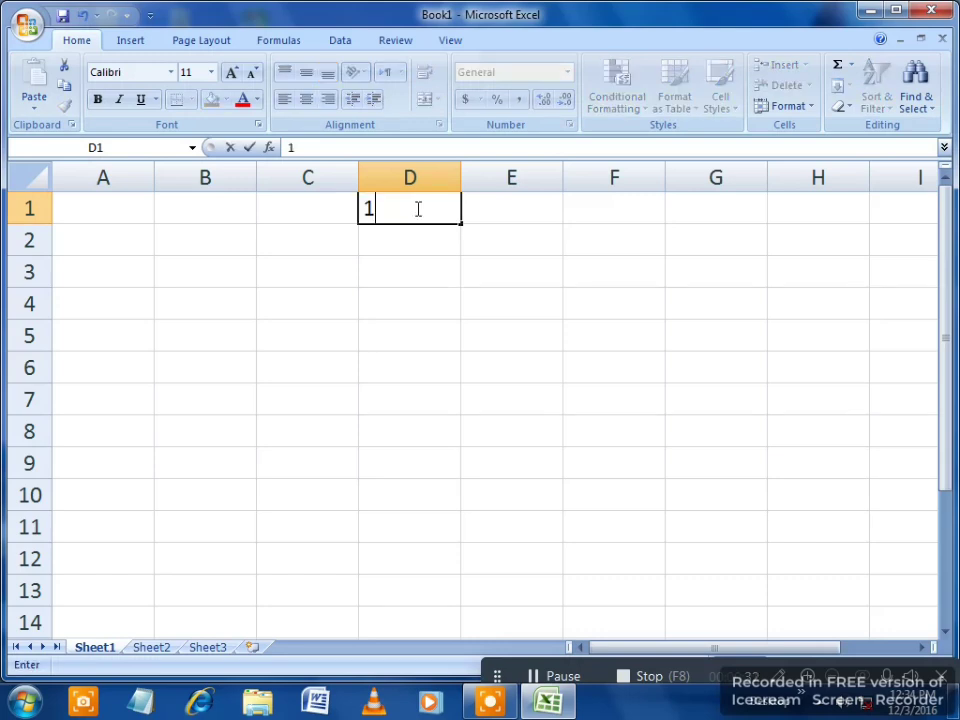
{"action": "key", "text": "Return"}
{"action": "type", "text": "2"}
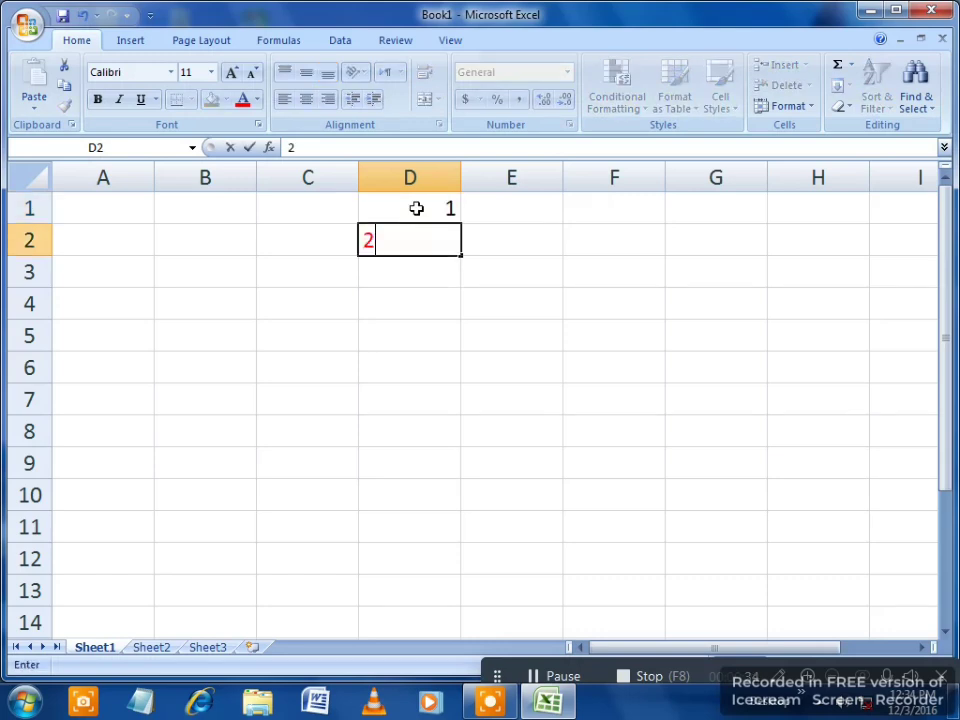
{"action": "key", "text": "Return"}
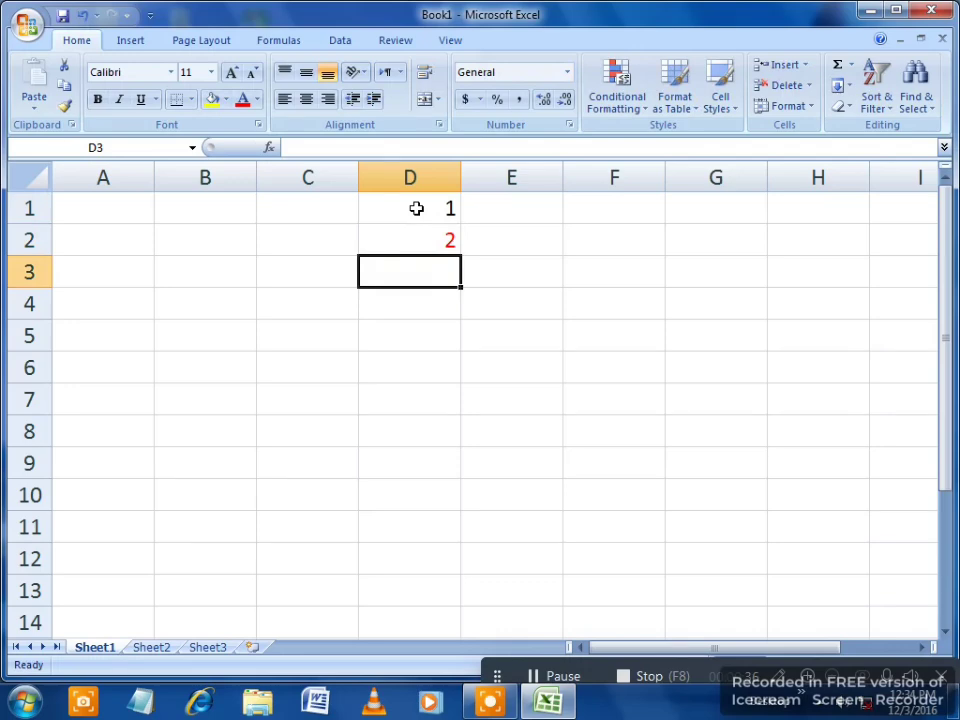
{"action": "type", "text": "3"}
{"action": "key", "text": "Return"}
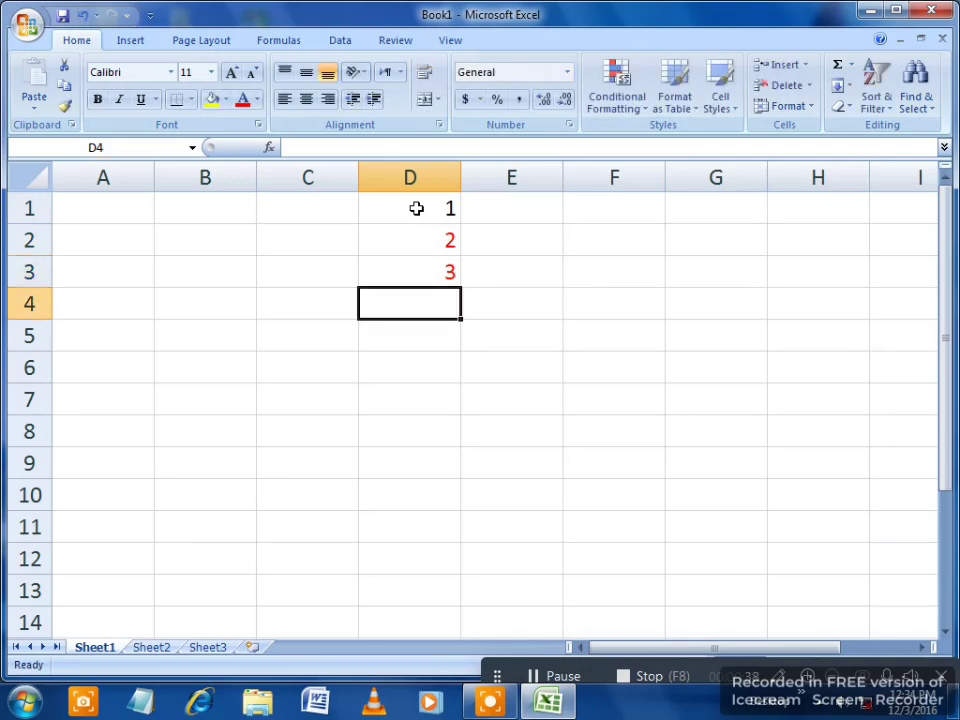
{"action": "type", "text": "4"}
{"action": "key", "text": "Return"}
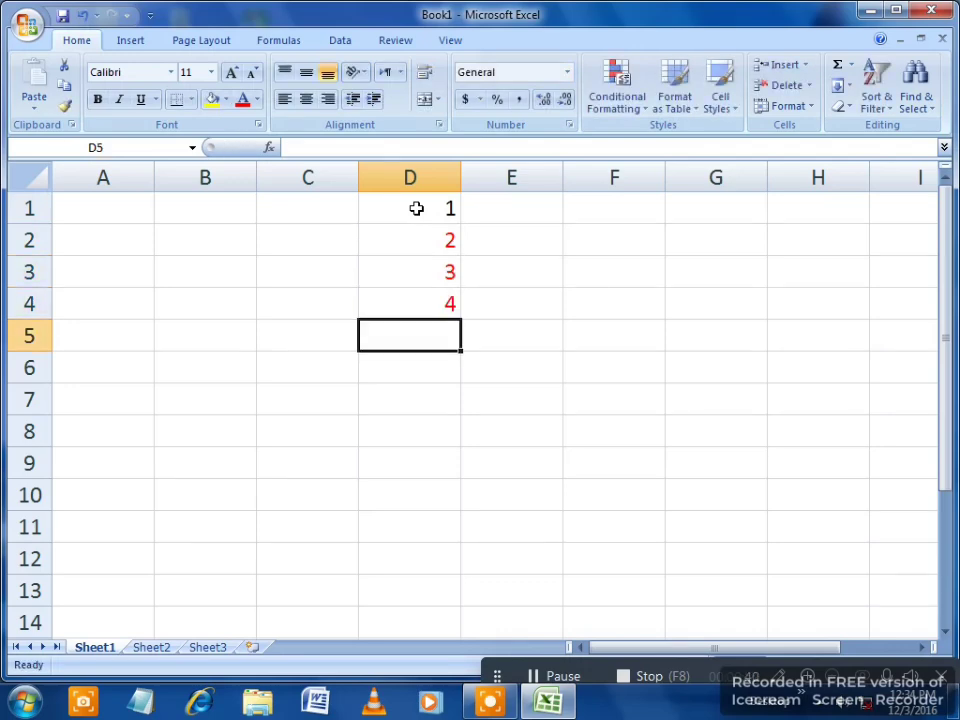
{"action": "type", "text": "5"}
{"action": "key", "text": "Return"}
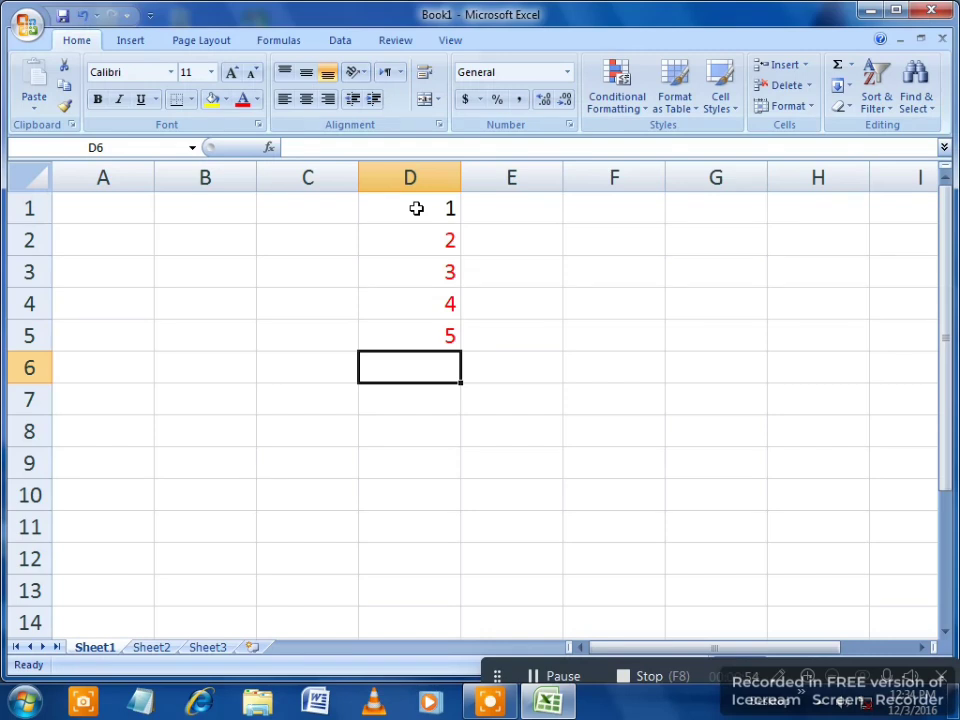
{"action": "left_click_drag", "start_coordinate": [416, 208], "coordinate": [447, 343]}
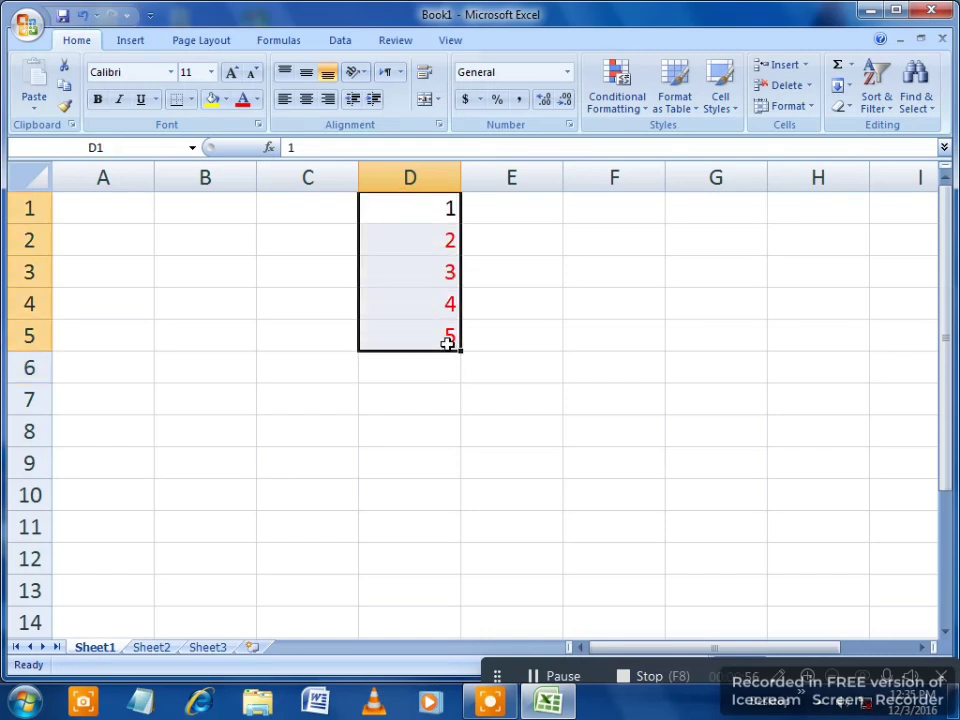
{"action": "key", "text": "Delete"}
Type the s.no header in D1, then enter 1 in D2 and 2 below it.
{"action": "left_click", "coordinate": [570, 229]}
{"action": "left_click", "coordinate": [448, 208]}
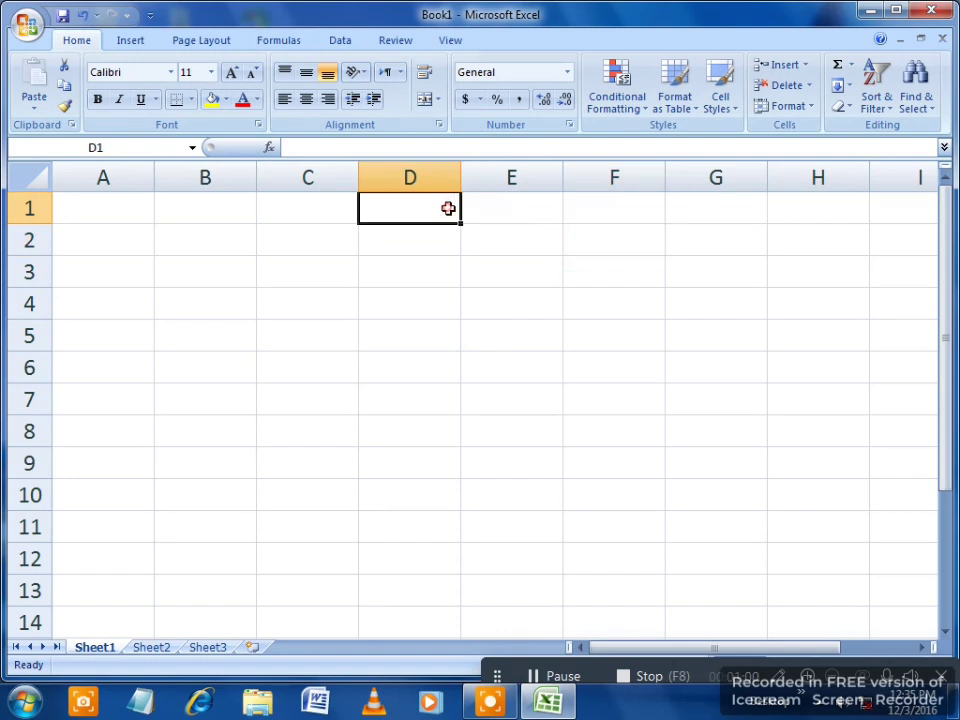
{"action": "type", "text": "s.n"}
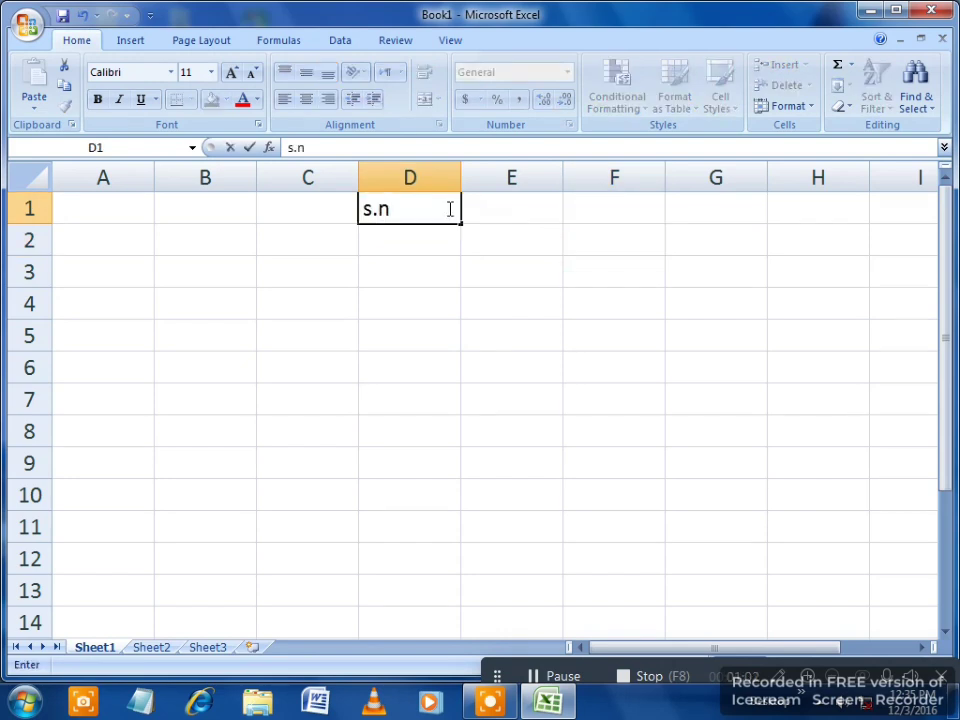
{"action": "type", "text": "o"}
{"action": "left_click", "coordinate": [408, 246]}
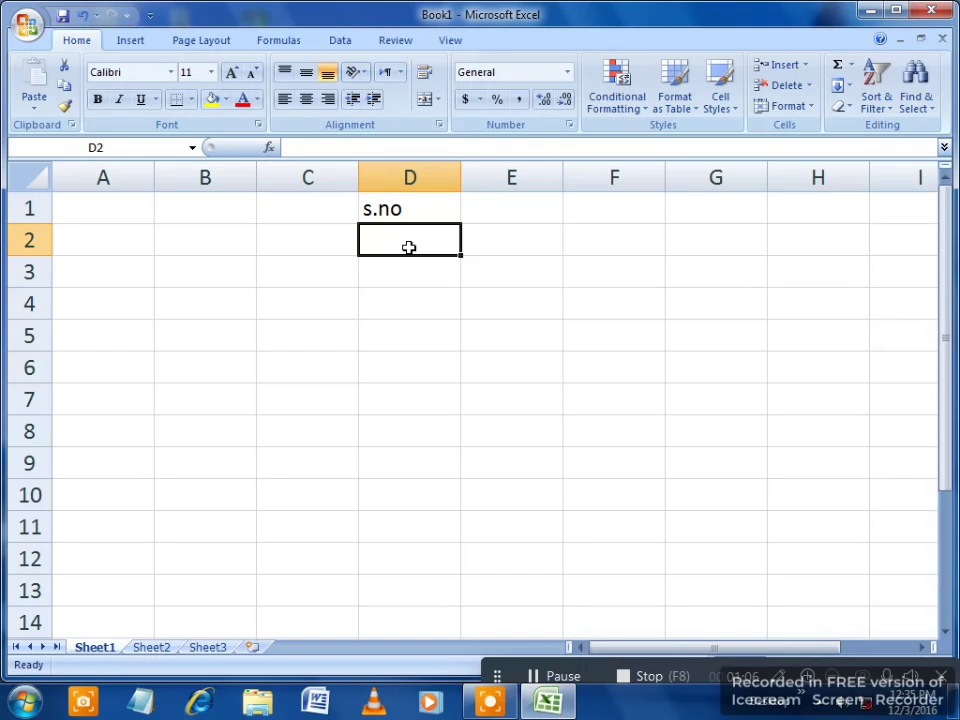
{"action": "type", "text": "1"}
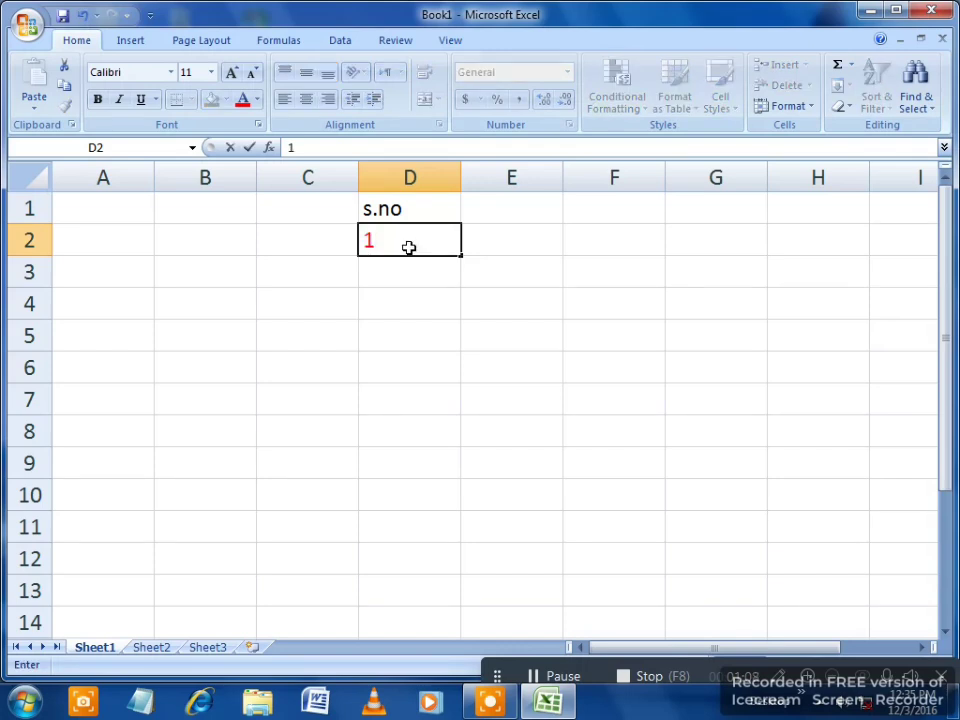
{"action": "key", "text": "Return"}
{"action": "type", "text": "2"}
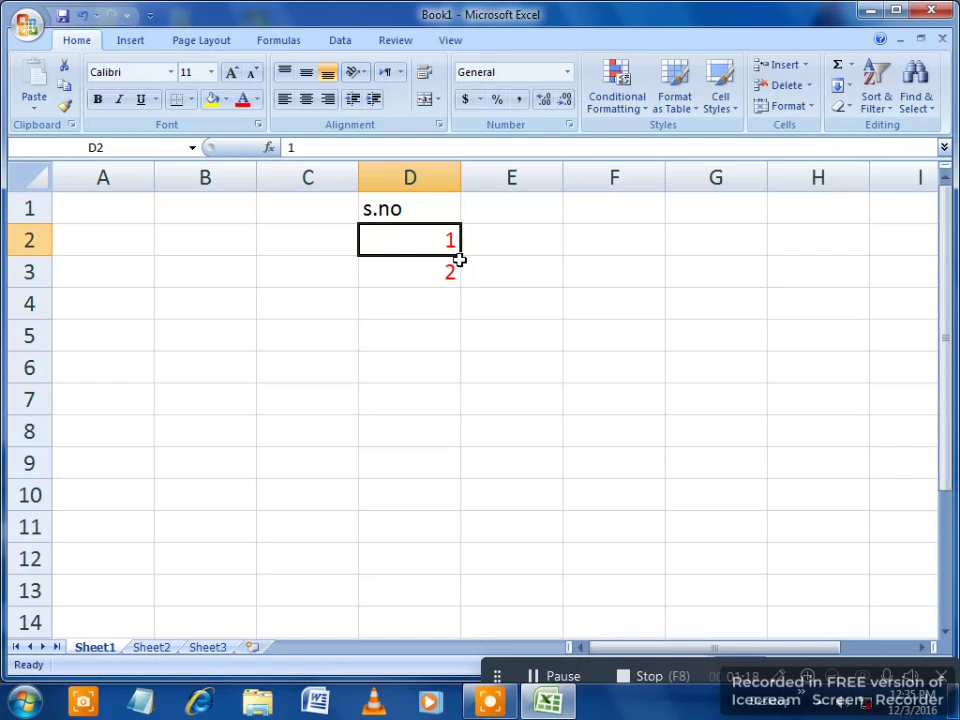
Fill copies of 1 from D2 down to D14 as a trial, then delete them.
{"action": "left_click_drag", "start_coordinate": [456, 252], "coordinate": [454, 284]}
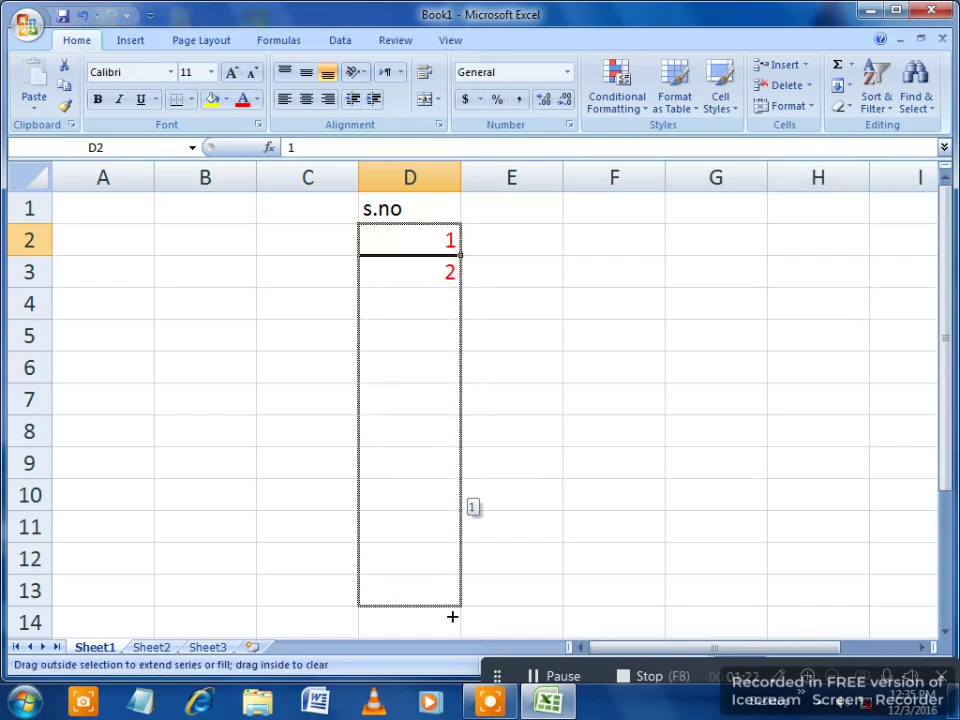
{"action": "left_click_drag", "start_coordinate": [454, 284], "coordinate": [472, 625]}
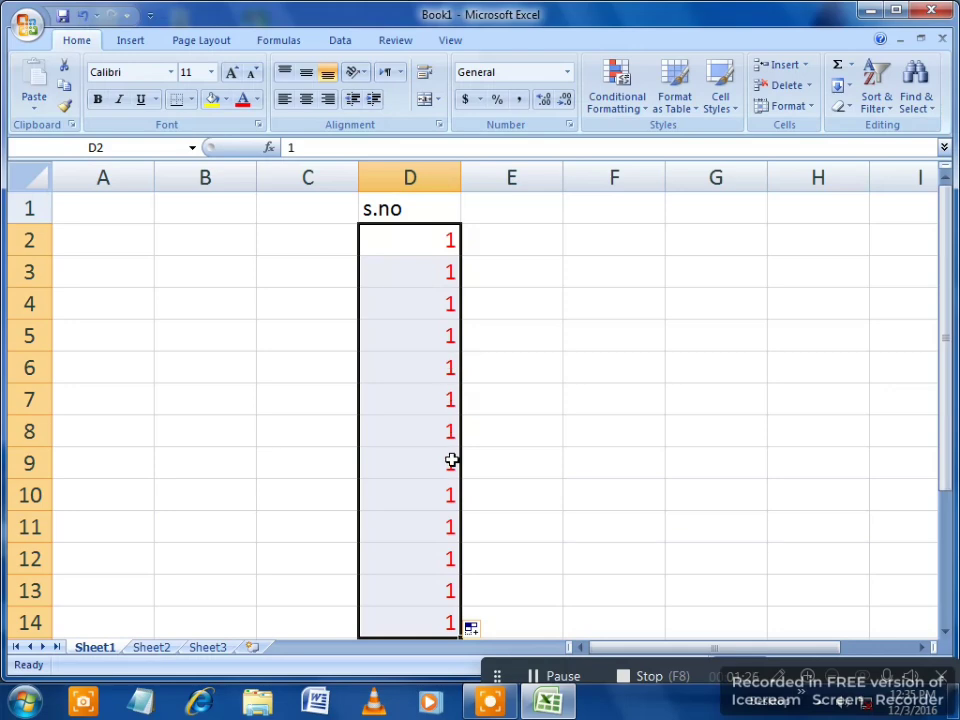
{"action": "key", "text": "Delete"}
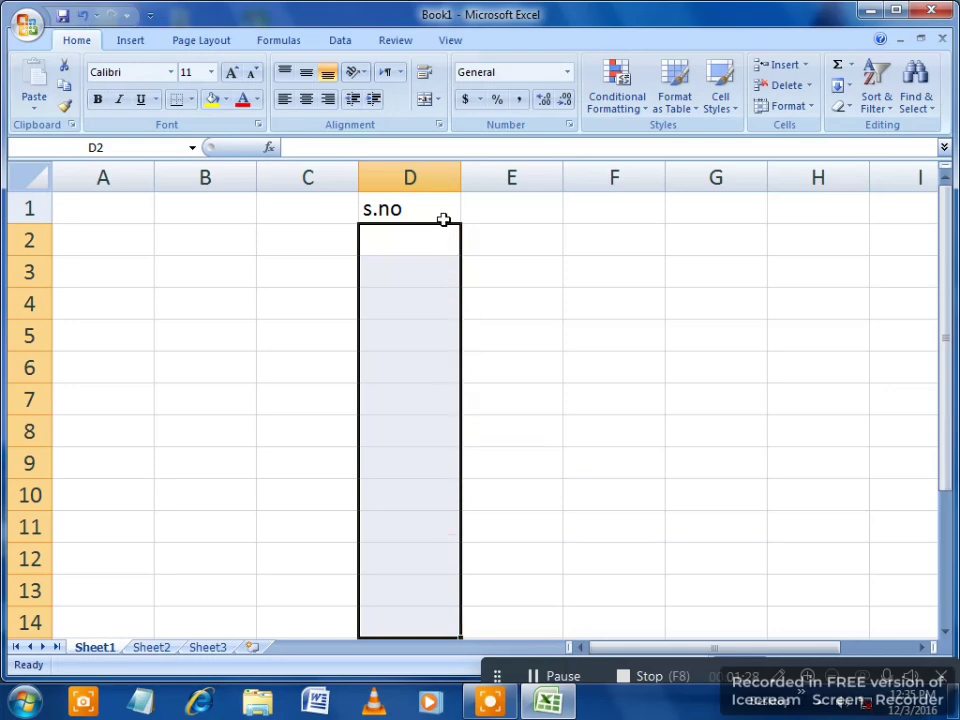
{"action": "left_click", "coordinate": [437, 242]}
{"action": "left_click", "coordinate": [436, 261]}
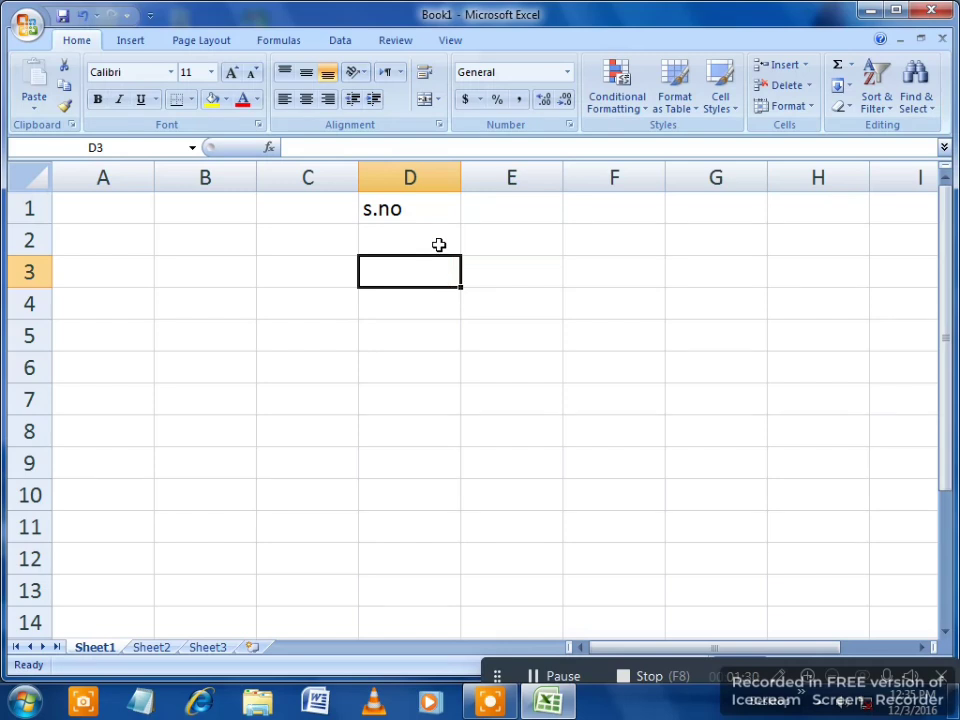
Enter 1 and 2 in D2:D3 and extend the series down to row 12.
{"action": "left_click", "coordinate": [439, 244]}
{"action": "type", "text": "1"}
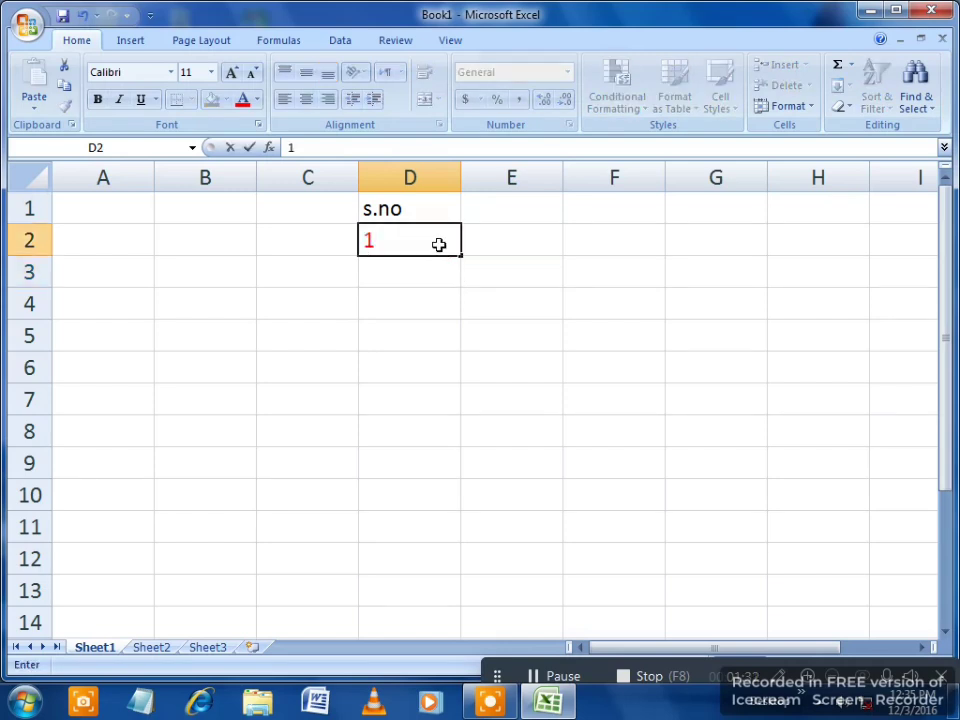
{"action": "key", "text": "Return"}
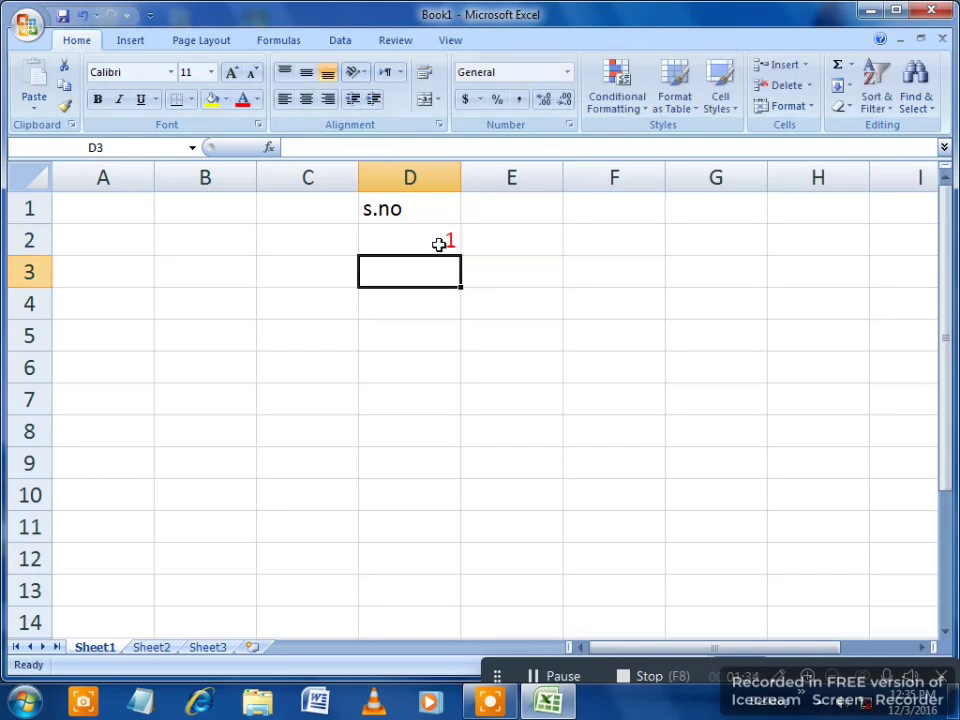
{"action": "type", "text": "2"}
{"action": "key", "text": "Return"}
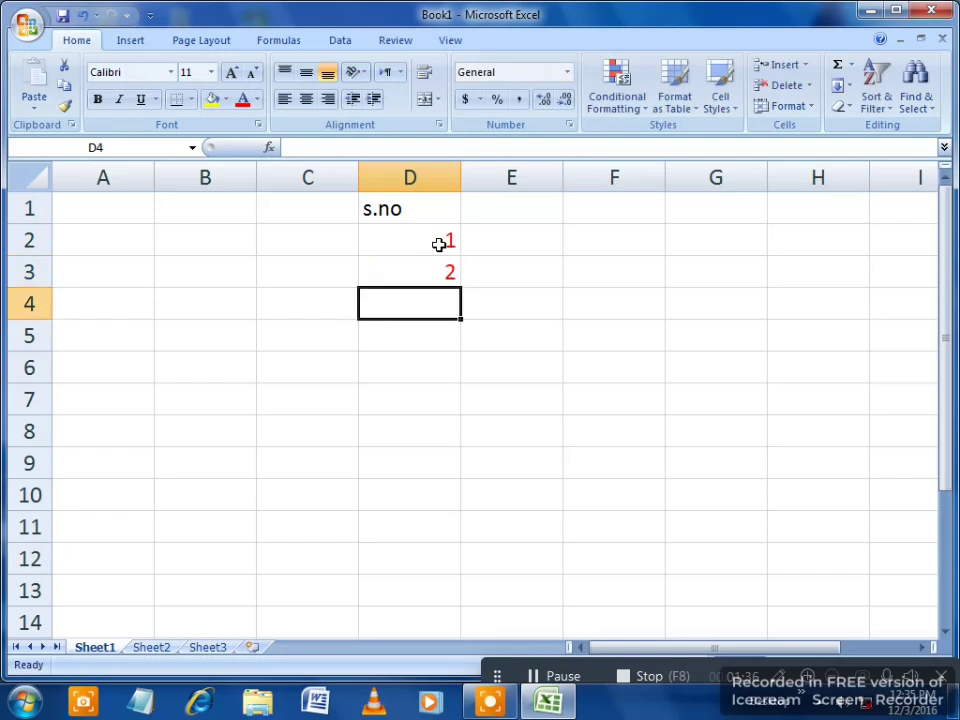
{"action": "left_click", "coordinate": [443, 241]}
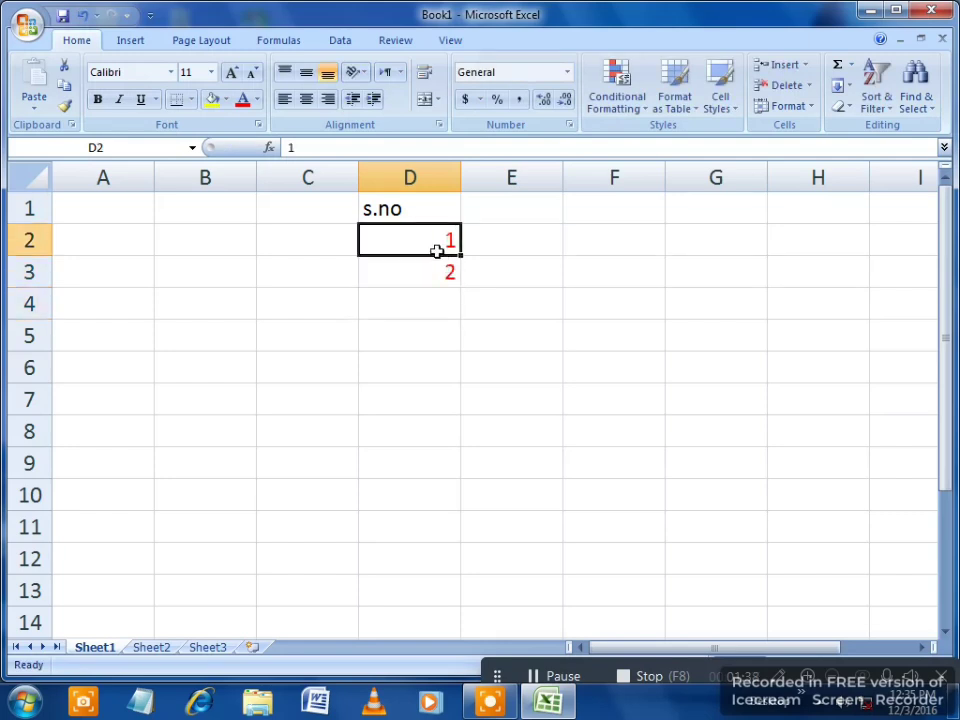
{"action": "left_click_drag", "start_coordinate": [433, 243], "coordinate": [436, 272]}
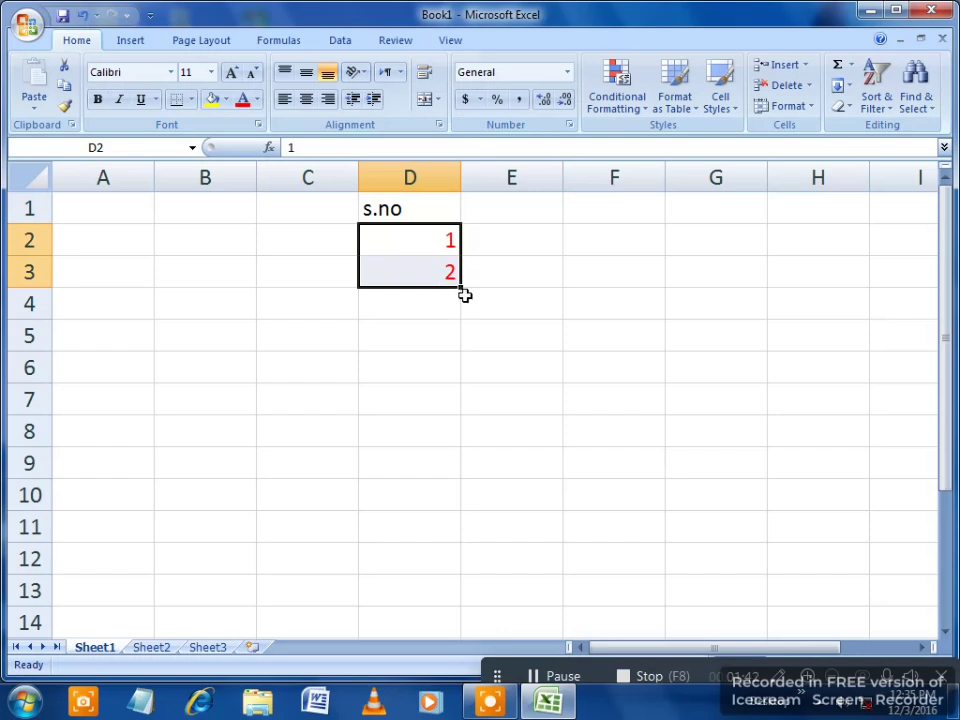
{"action": "mouse_move", "coordinate": [461, 287]}
{"action": "left_mouse_down"}
{"action": "mouse_move", "coordinate": [441, 531]}
{"action": "mouse_move", "coordinate": [454, 580]}
{"action": "left_mouse_up"}
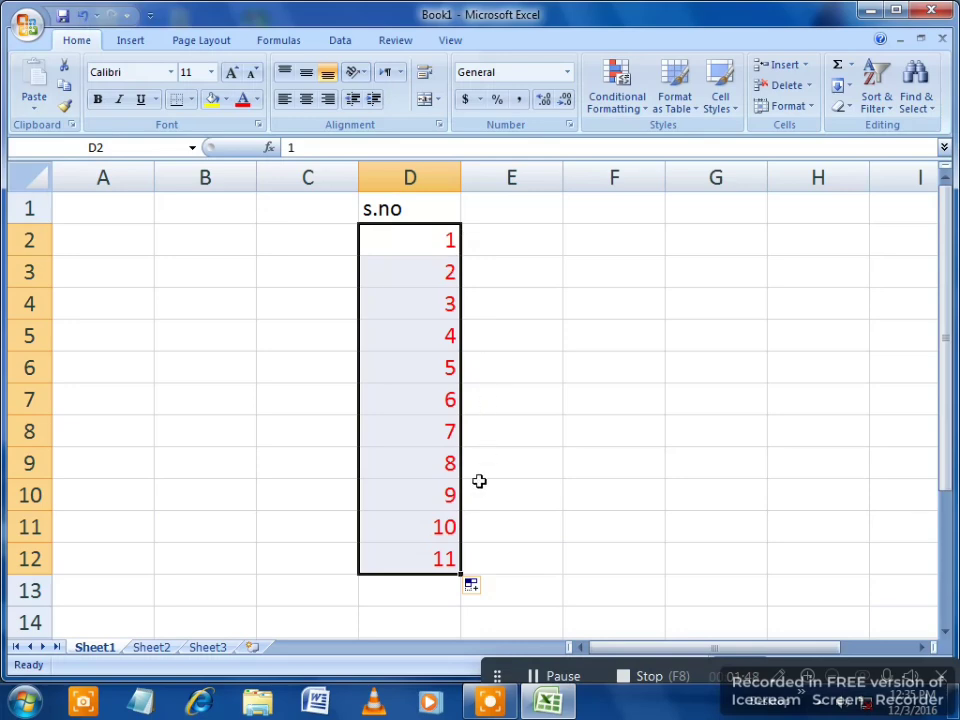
Clear the 10 and 11 from D11:D12.
{"action": "left_click", "coordinate": [527, 555]}
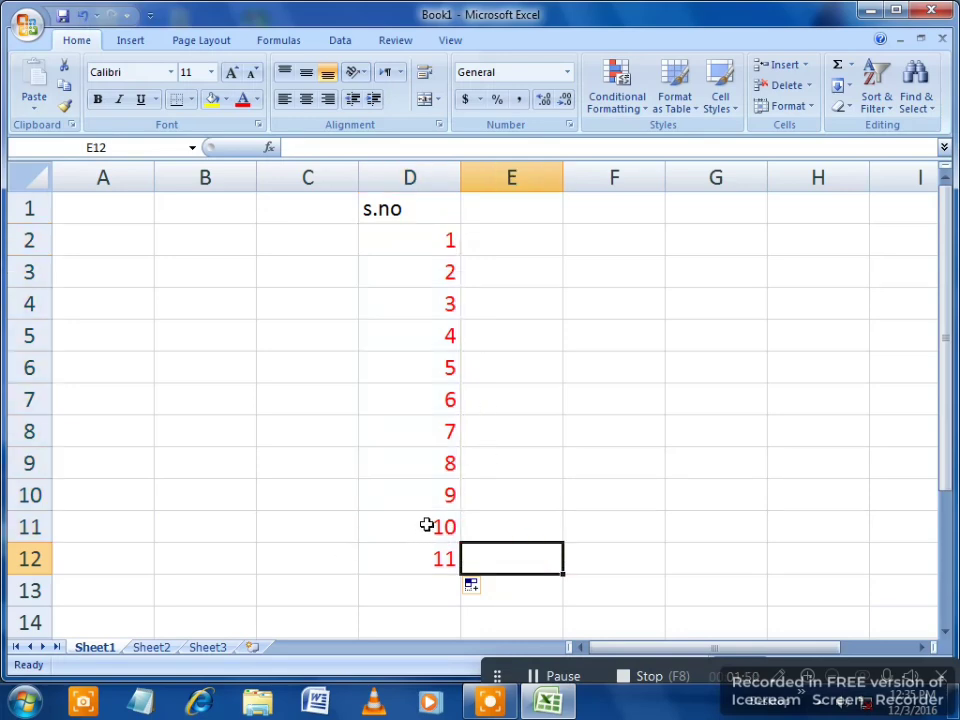
{"action": "left_click", "coordinate": [423, 538]}
{"action": "left_click_drag", "start_coordinate": [423, 538], "coordinate": [420, 556]}
{"action": "key", "text": "Delete"}
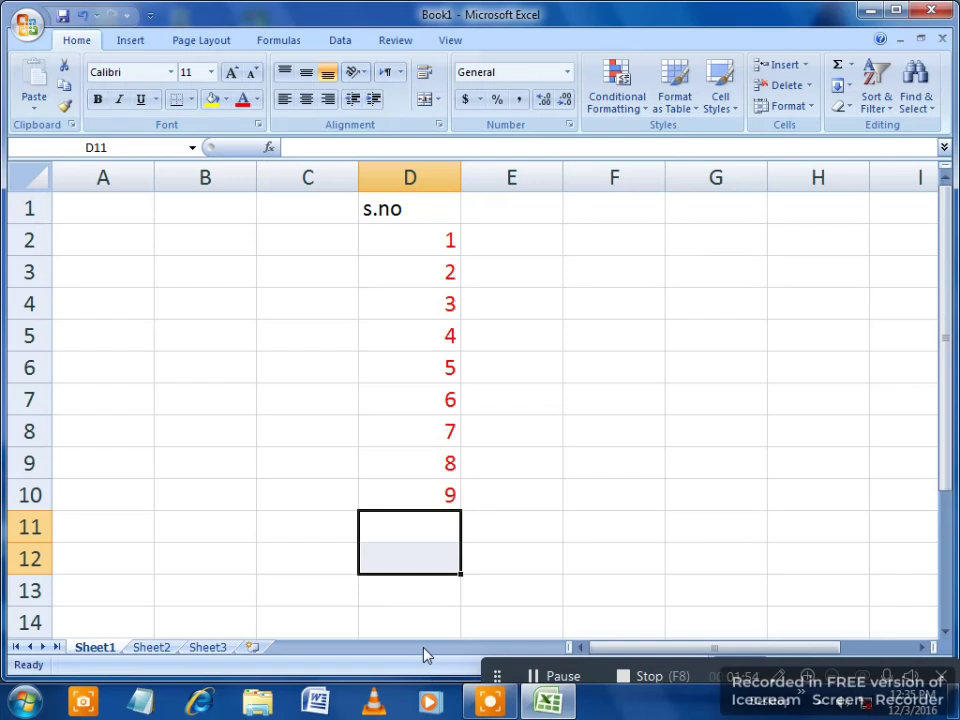
Enter keyboard, mouse and monitor in E2, E3 and E4.
{"action": "left_click", "coordinate": [512, 238]}
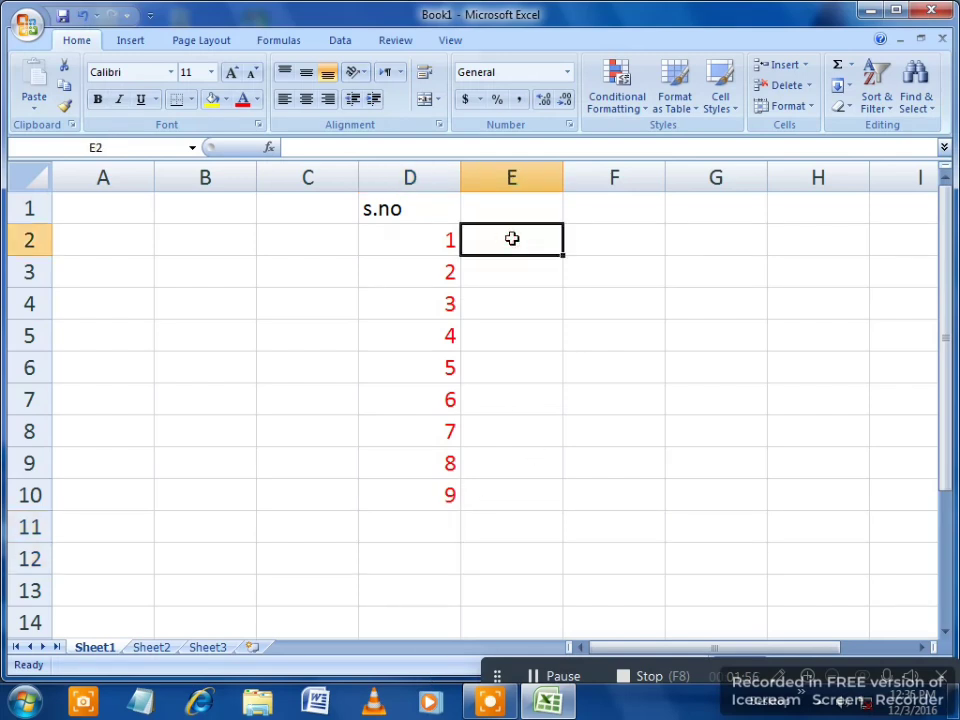
{"action": "type", "text": "key"}
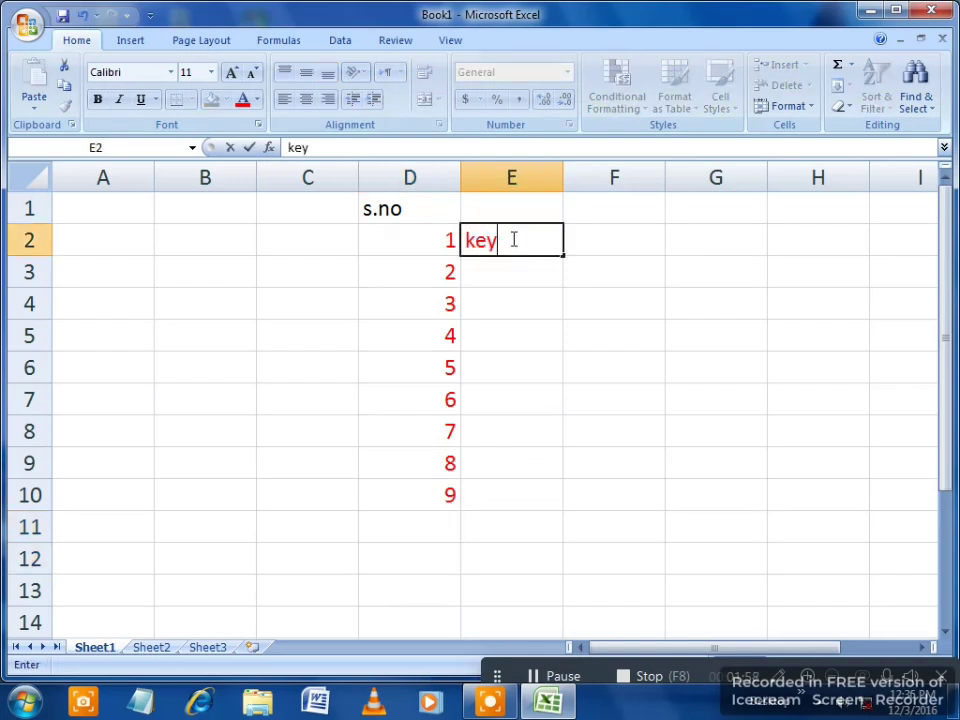
{"action": "type", "text": "board"}
{"action": "key", "text": "Return"}
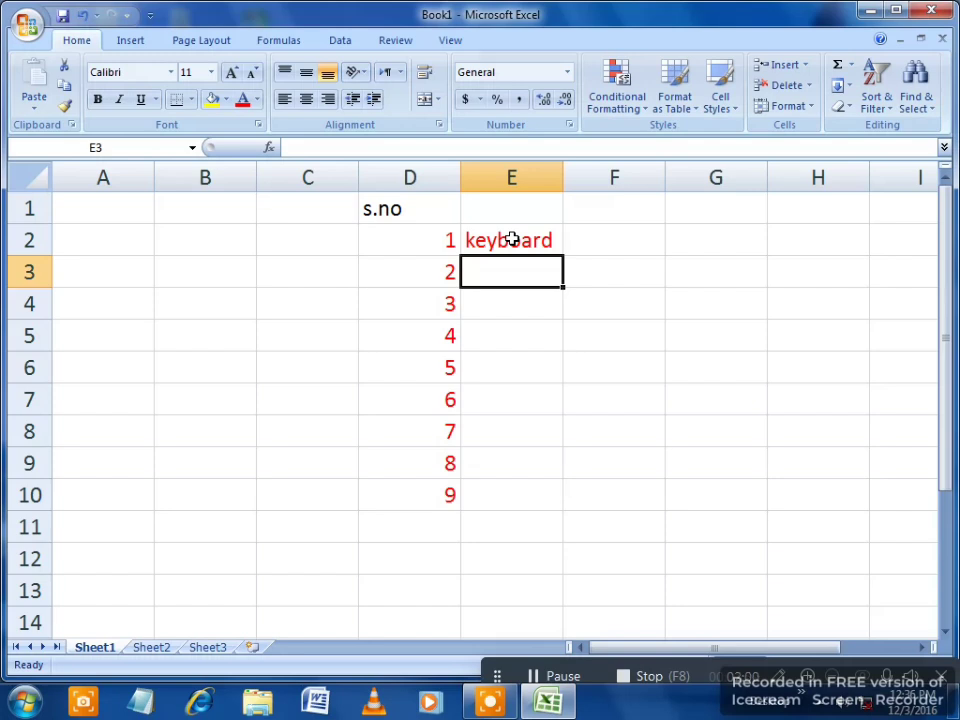
{"action": "type", "text": "mouse"}
{"action": "key", "text": "Return"}
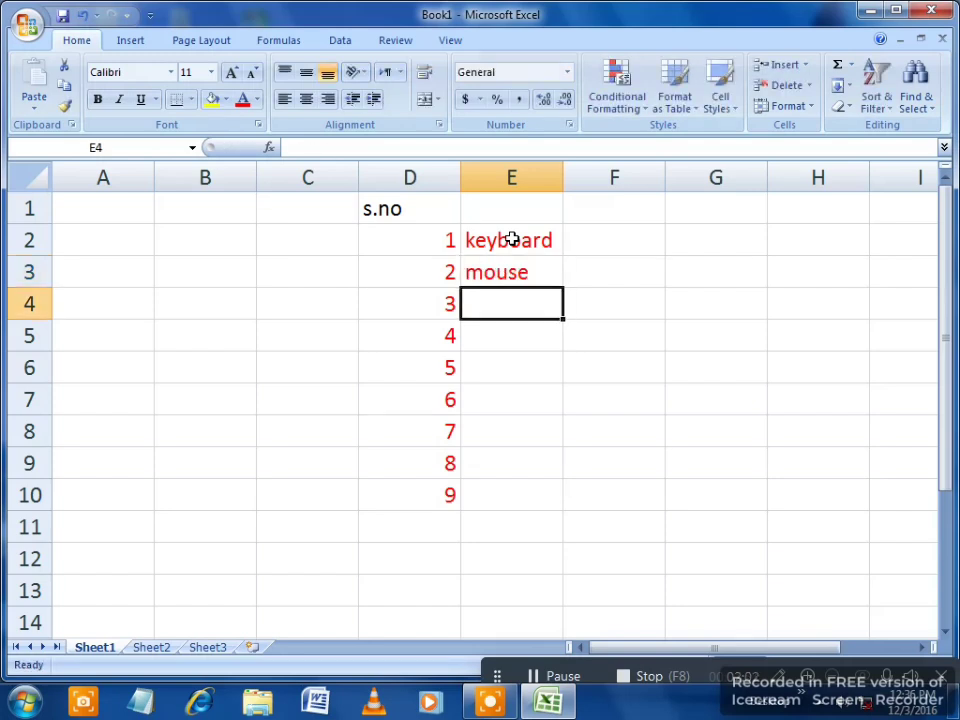
{"action": "type", "text": "monit"}
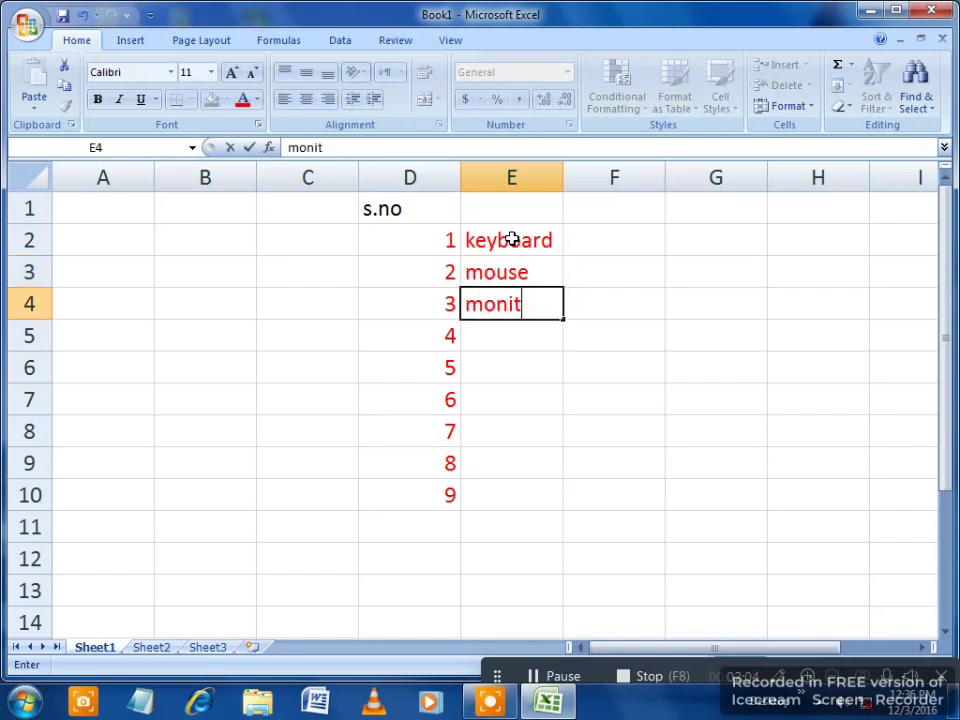
{"action": "type", "text": "or"}
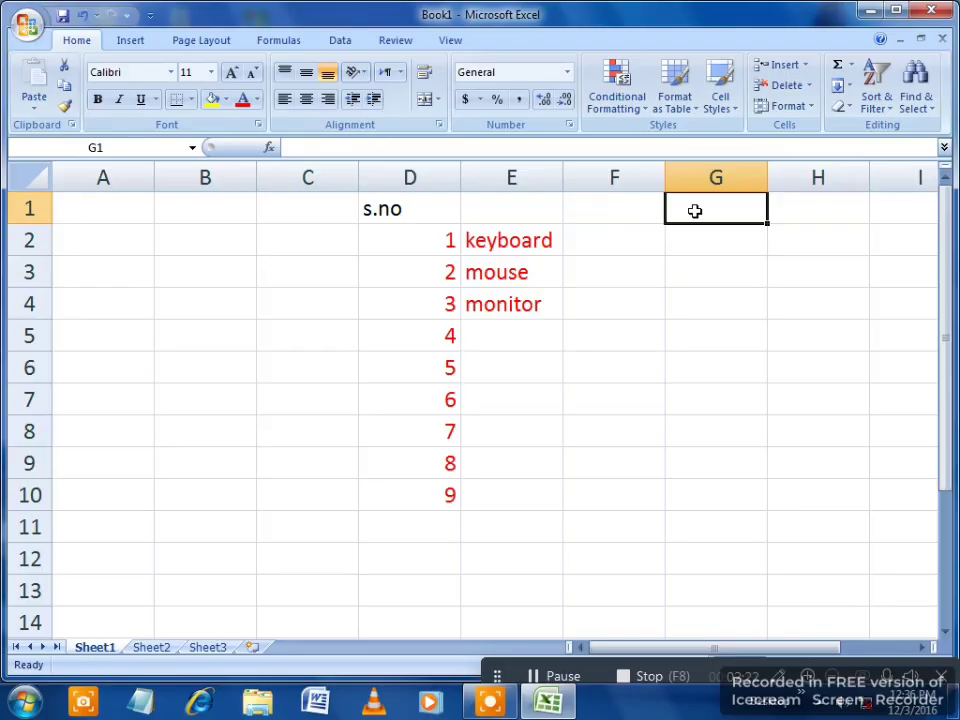
Enter the s.no header in G1 and the number 1 in G2.
{"action": "type", "text": "s.no"}
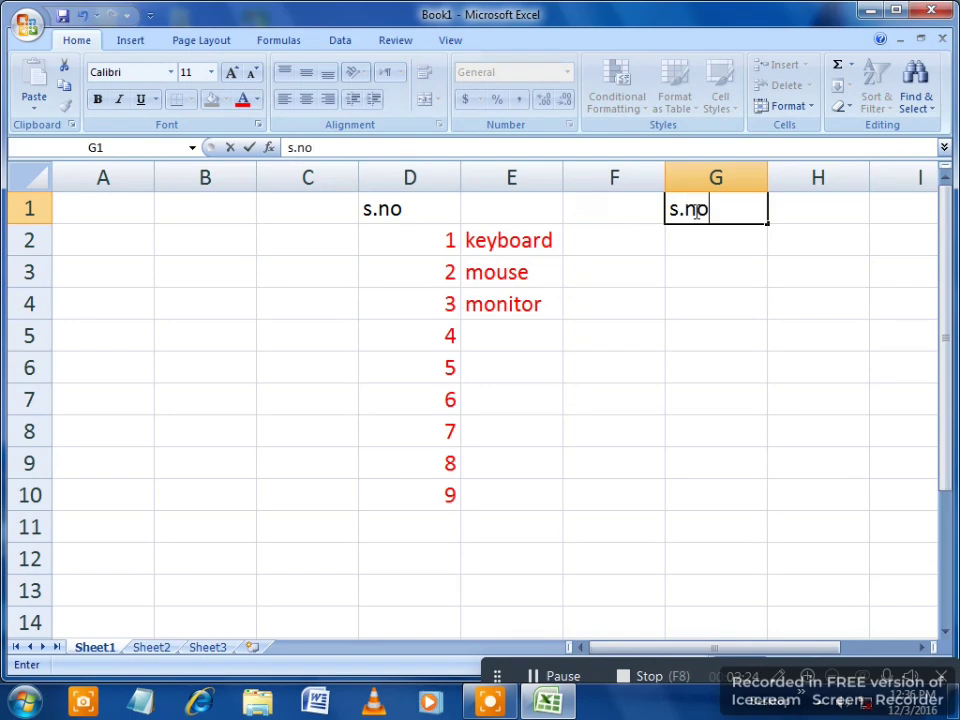
{"action": "left_click", "coordinate": [730, 240]}
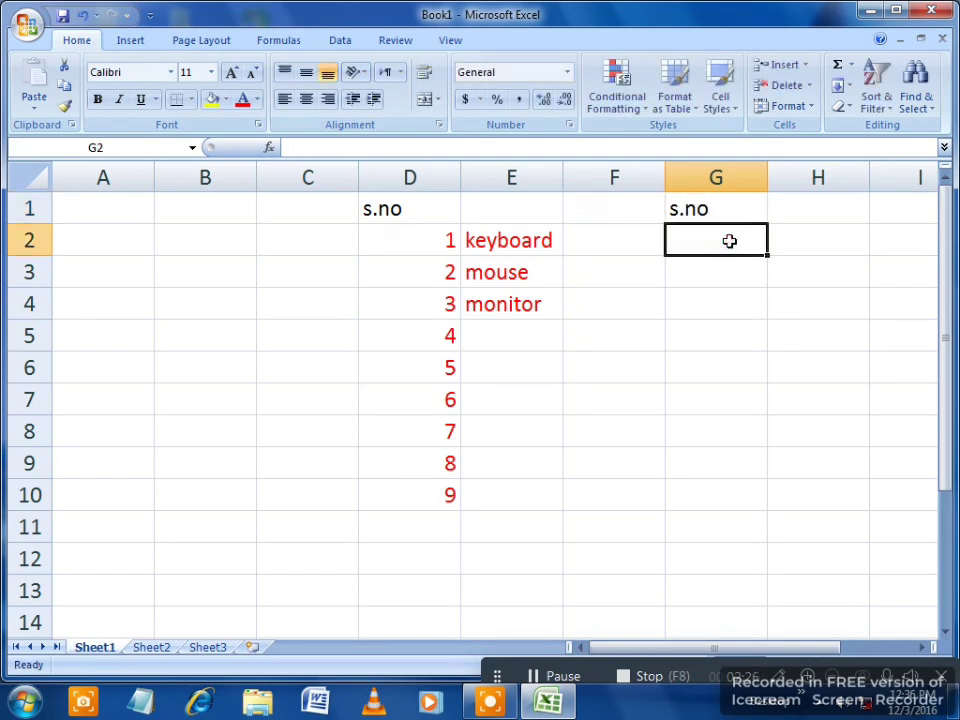
{"action": "type", "text": "1"}
{"action": "key", "text": "Return"}
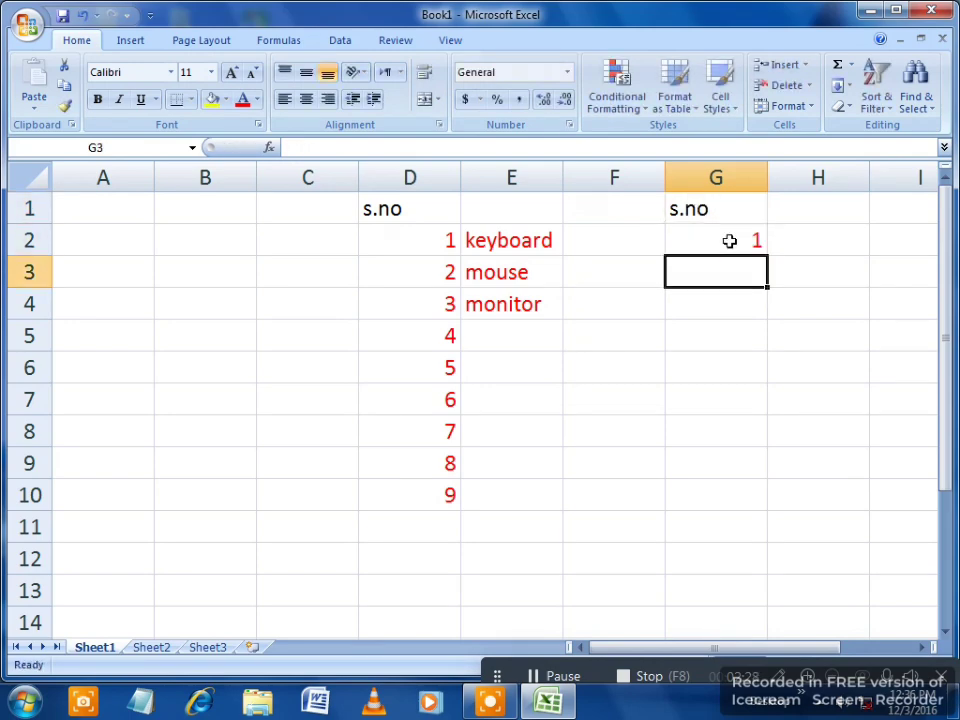
{"action": "left_click", "coordinate": [715, 242]}
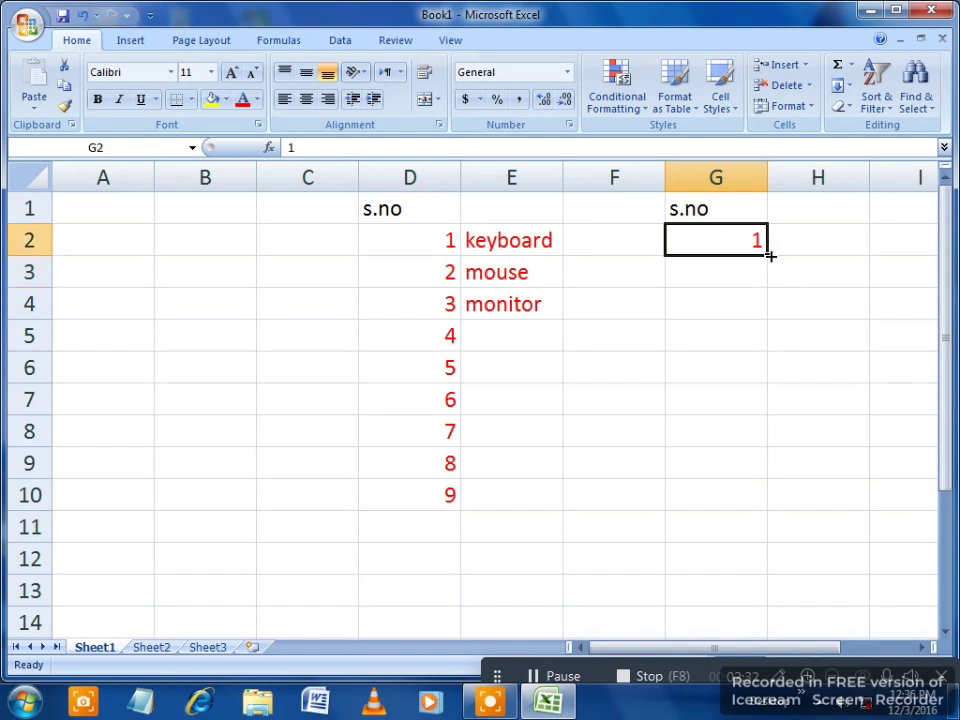
Fill G2's 1 down to G12 and switch Auto Fill Options to Fill Series, giving 1–11.
{"action": "left_click_drag", "start_coordinate": [766, 258], "coordinate": [694, 555]}
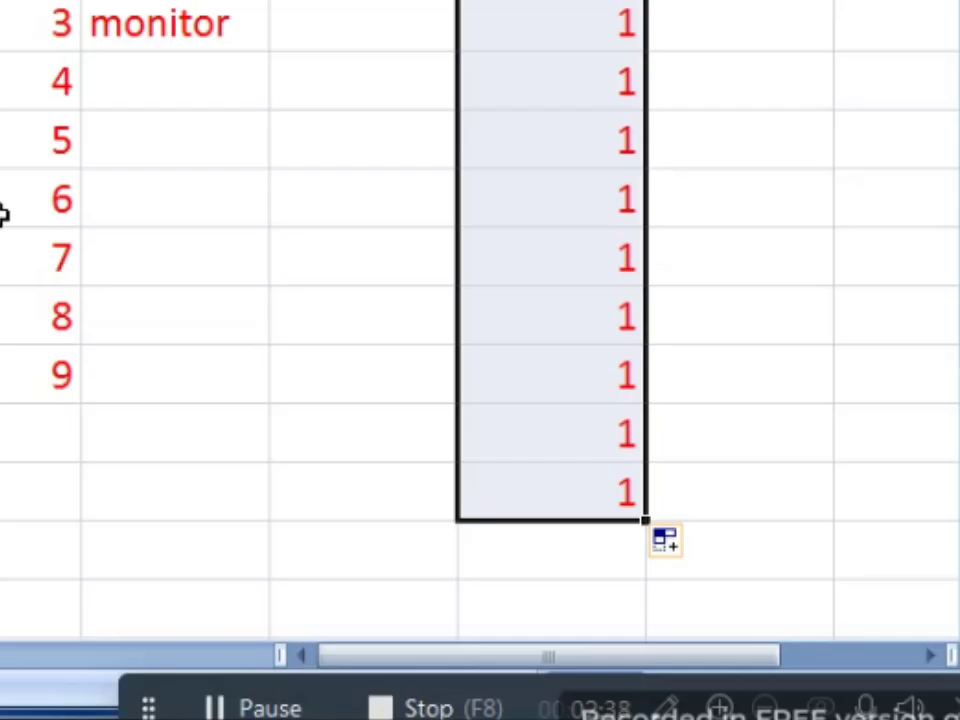
{"action": "left_click", "coordinate": [662, 548]}
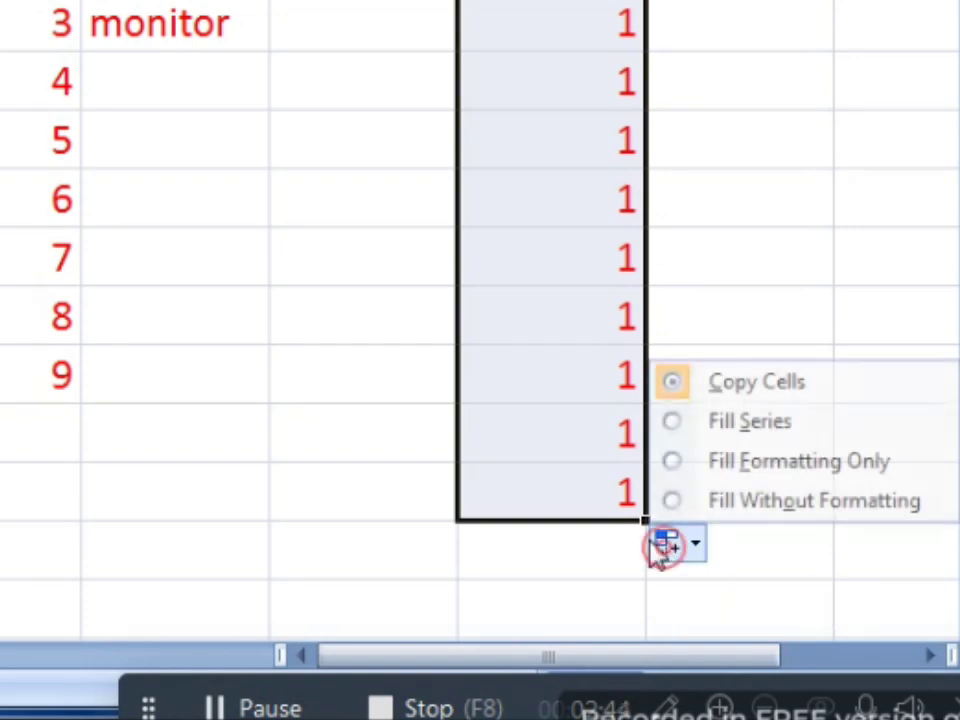
{"action": "left_click", "coordinate": [745, 434]}
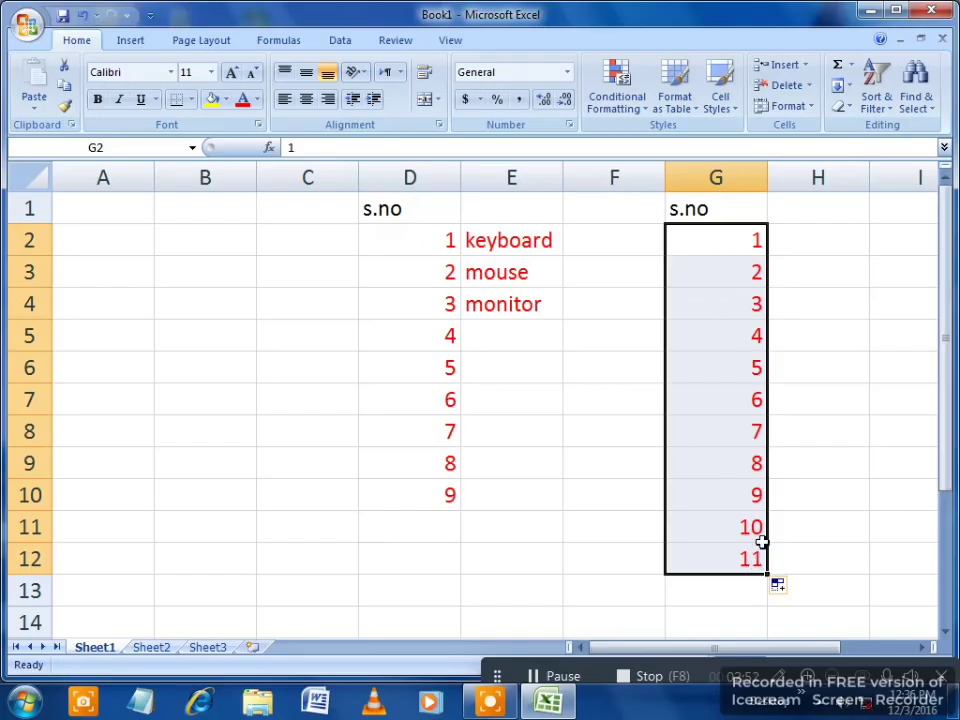
{"action": "left_click", "coordinate": [760, 452]}
{"action": "left_click", "coordinate": [754, 431]}
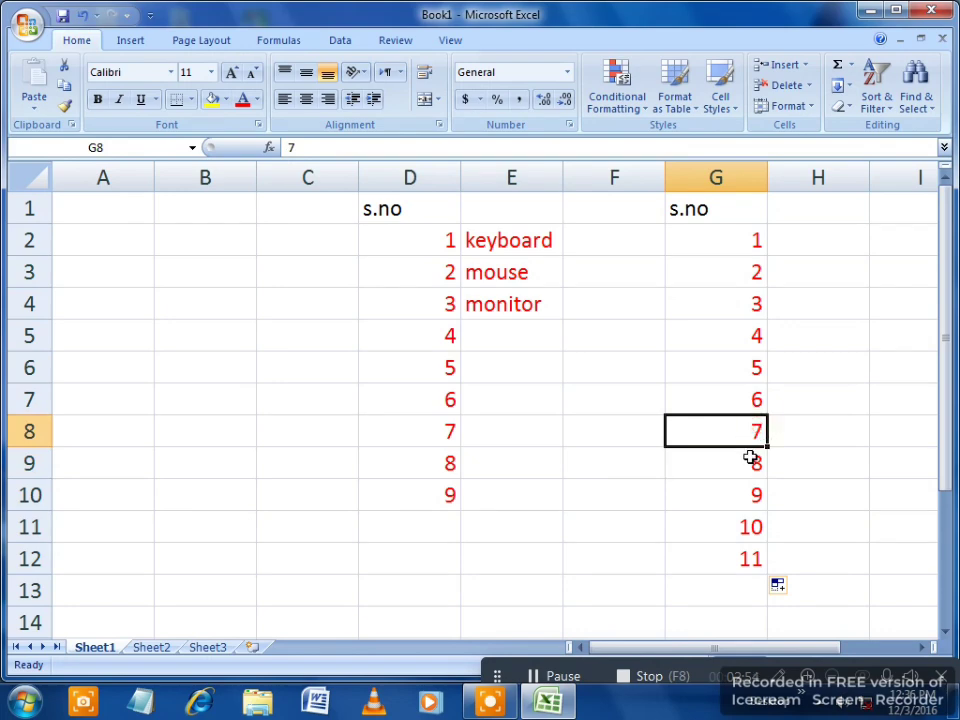
{"action": "left_click", "coordinate": [800, 245]}
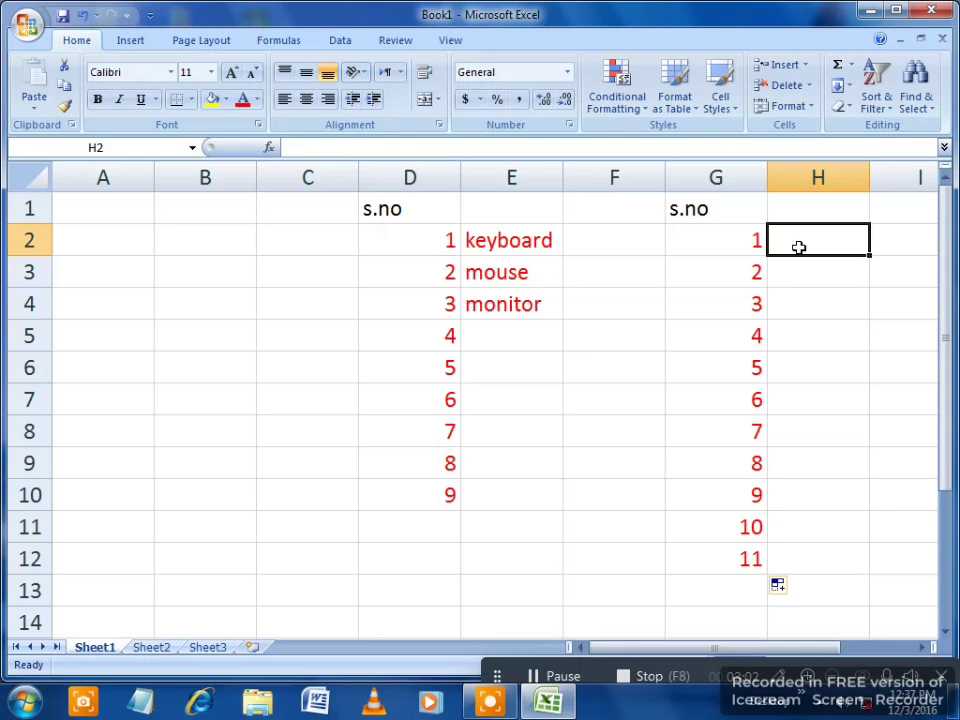
Type a list of five people's names down column H starting at H2.
{"action": "type", "text": "ka"}
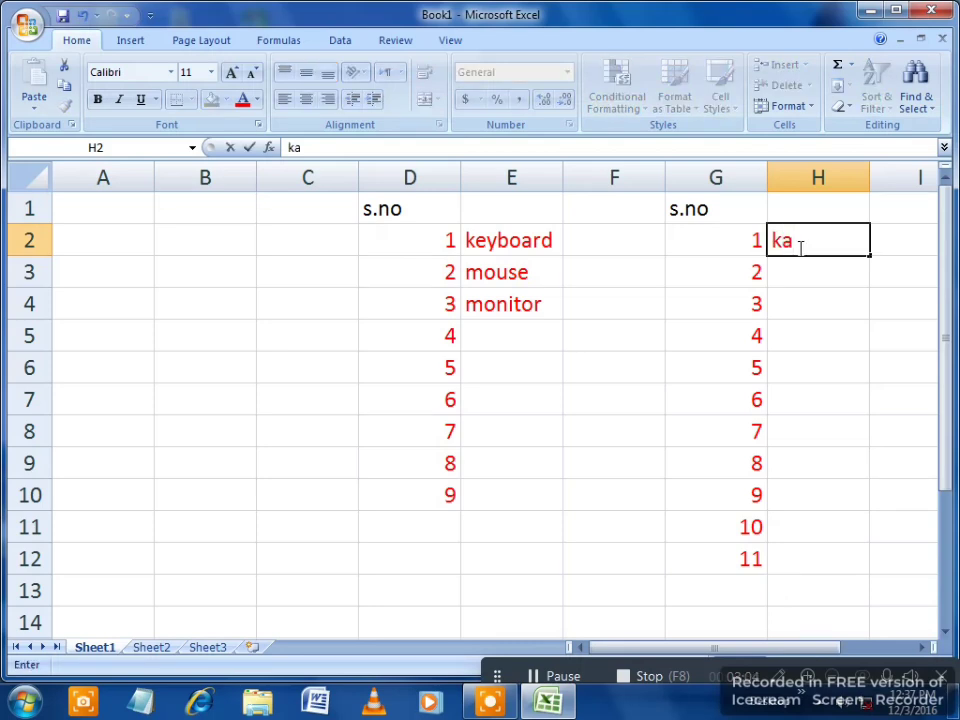
{"action": "type", "text": "ushal"}
{"action": "key", "text": "Return"}
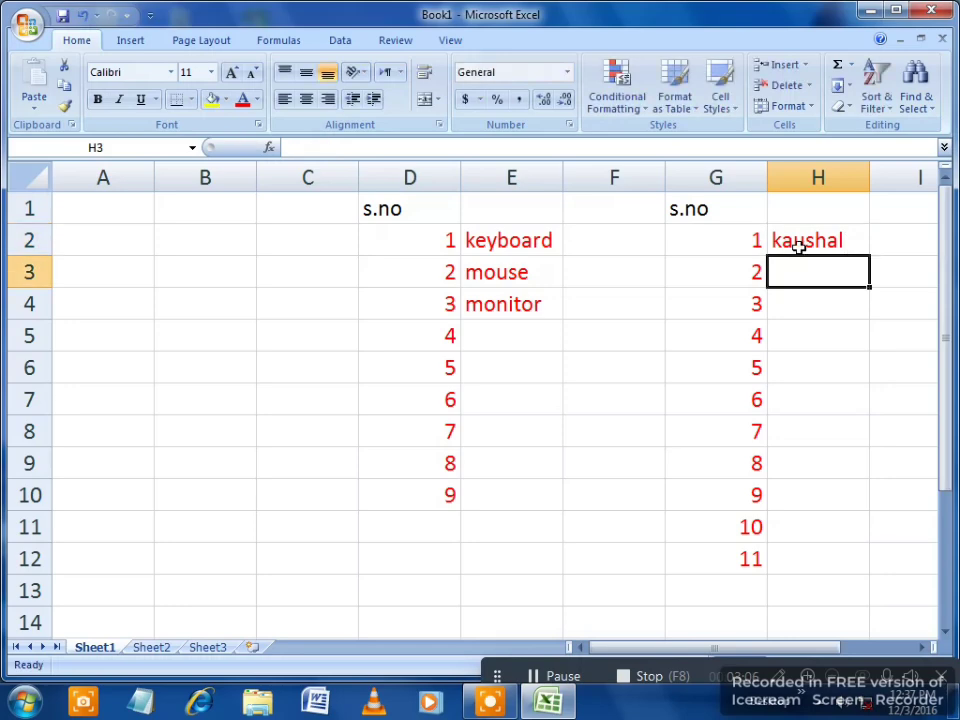
{"action": "type", "text": "pawan"}
{"action": "key", "text": "Return"}
{"action": "type", "text": "v"}
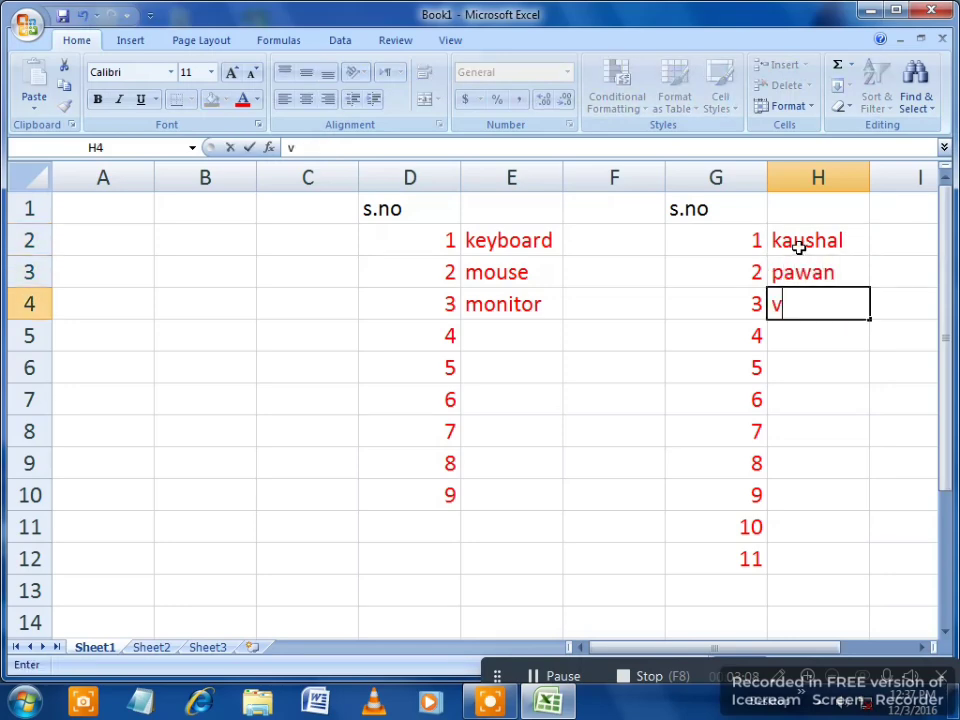
{"action": "type", "text": "ivek"}
{"action": "key", "text": "Return"}
{"action": "type", "text": "mu"}
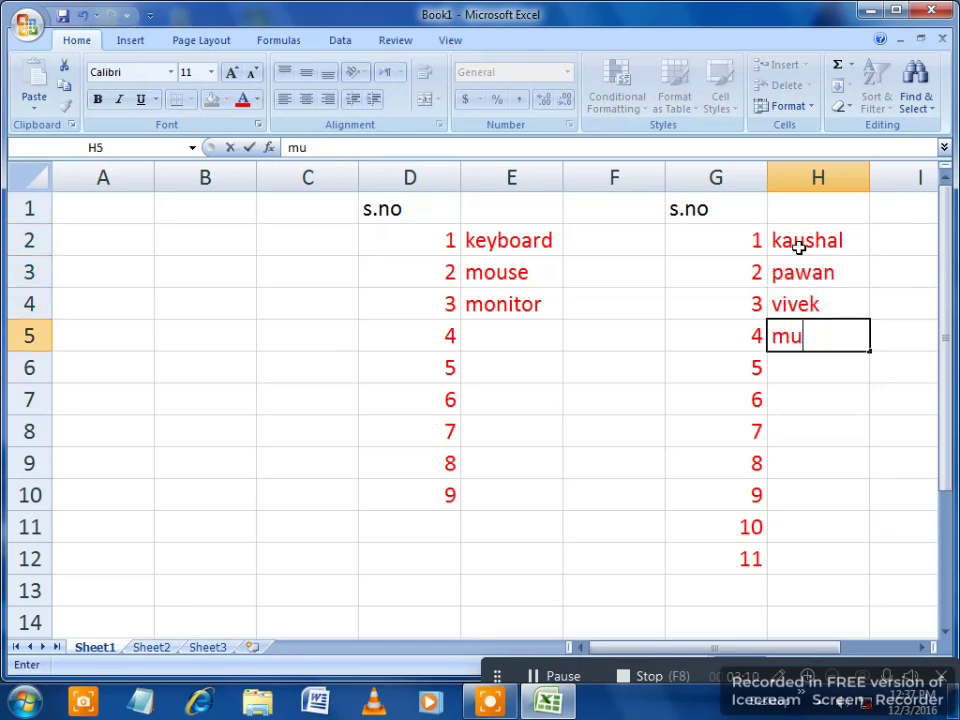
{"action": "type", "text": "kesh"}
{"action": "key", "text": "Return"}
{"action": "type", "text": "ay"}
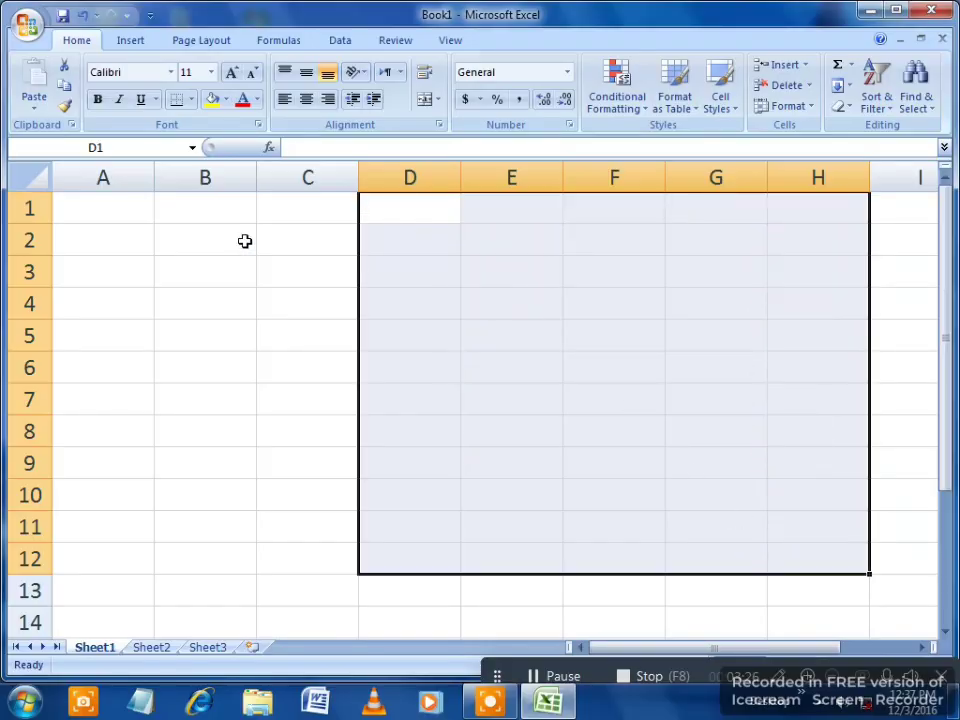
Put the s.no header in C1 and type 1 into C2.
{"action": "left_click", "coordinate": [281, 238]}
{"action": "left_click_drag", "start_coordinate": [286, 222], "coordinate": [304, 251]}
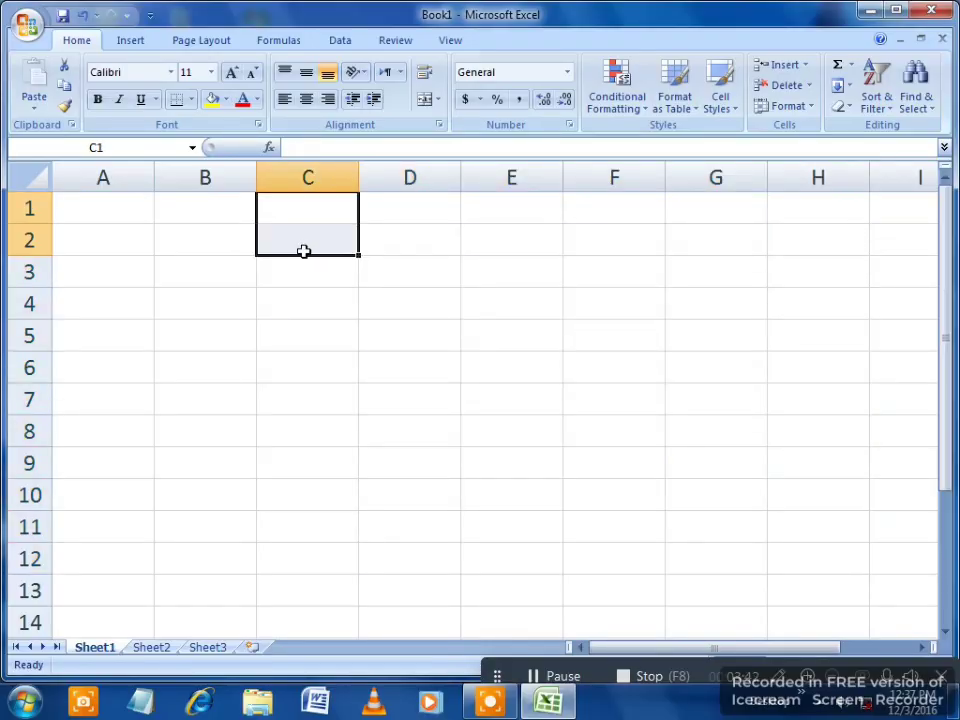
{"action": "left_click", "coordinate": [326, 280]}
{"action": "left_click", "coordinate": [288, 207]}
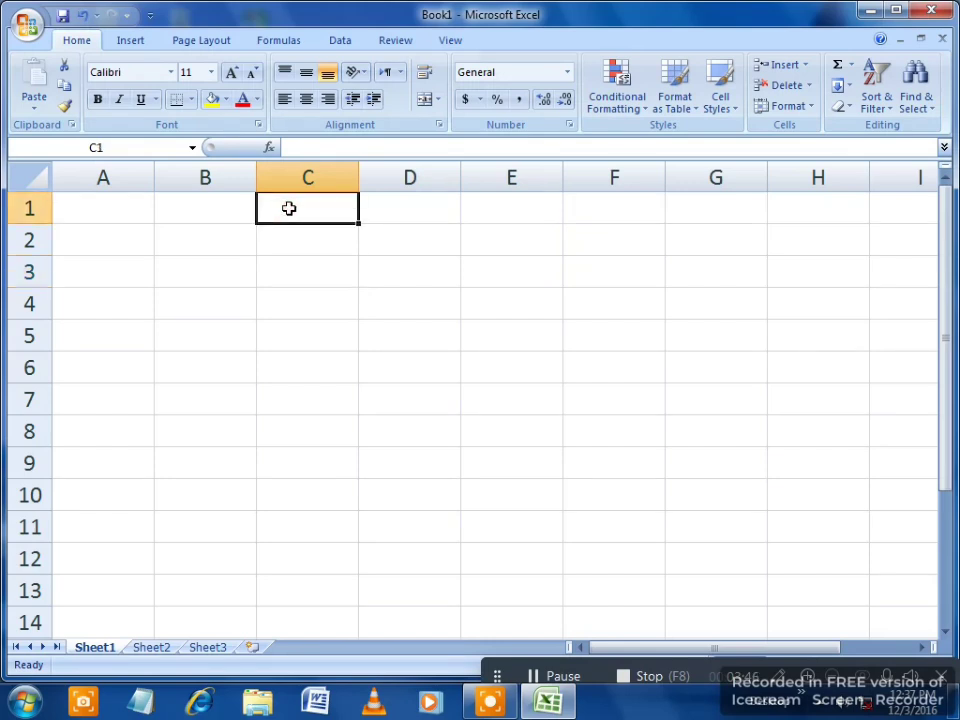
{"action": "type", "text": "s.no"}
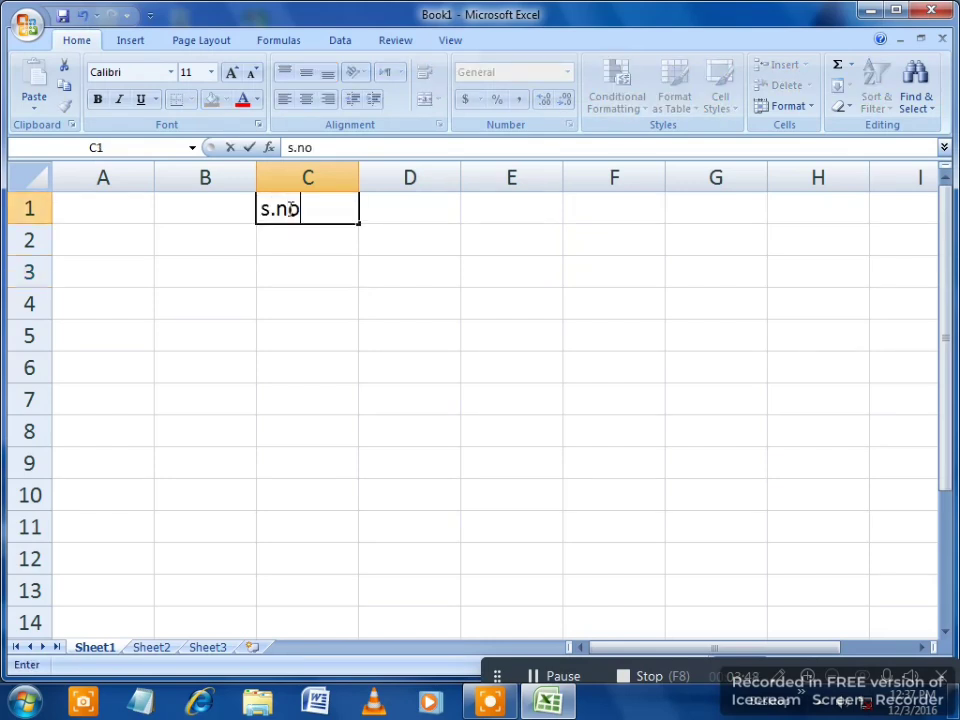
{"action": "left_click", "coordinate": [283, 237]}
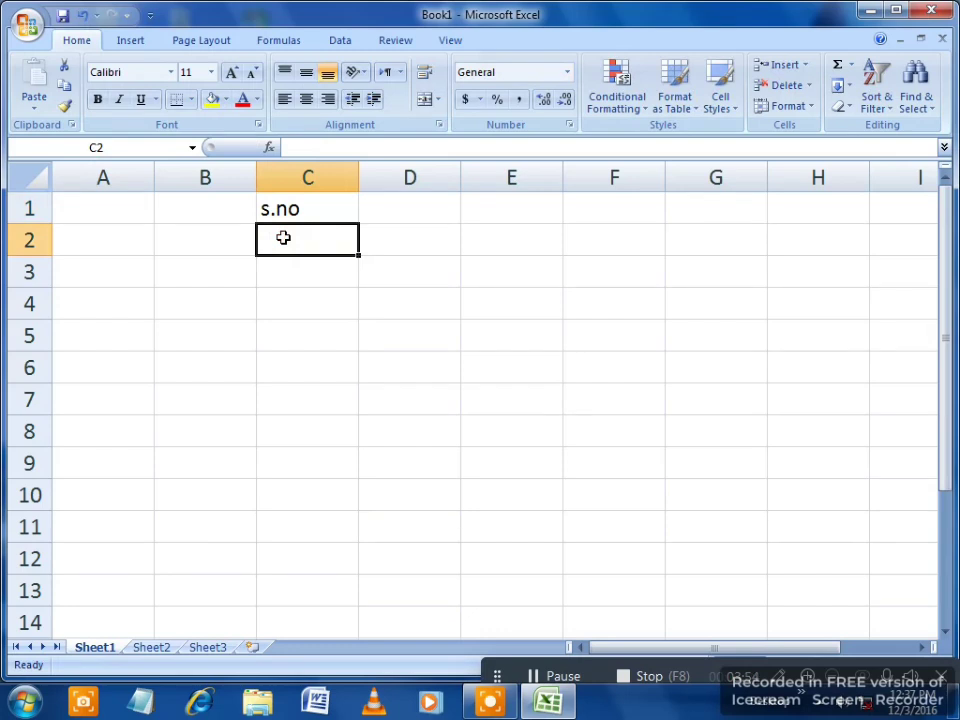
{"action": "type", "text": "1"}
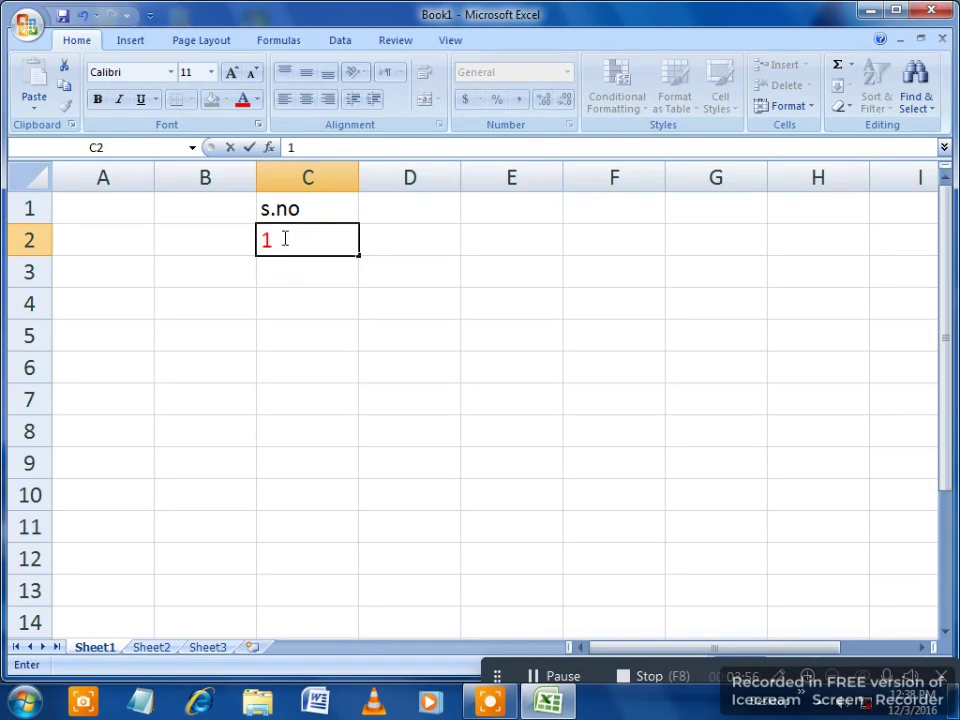
Fill a series from C2's 1 down to C13, numbering 1 to 12.
{"action": "left_click", "coordinate": [311, 258]}
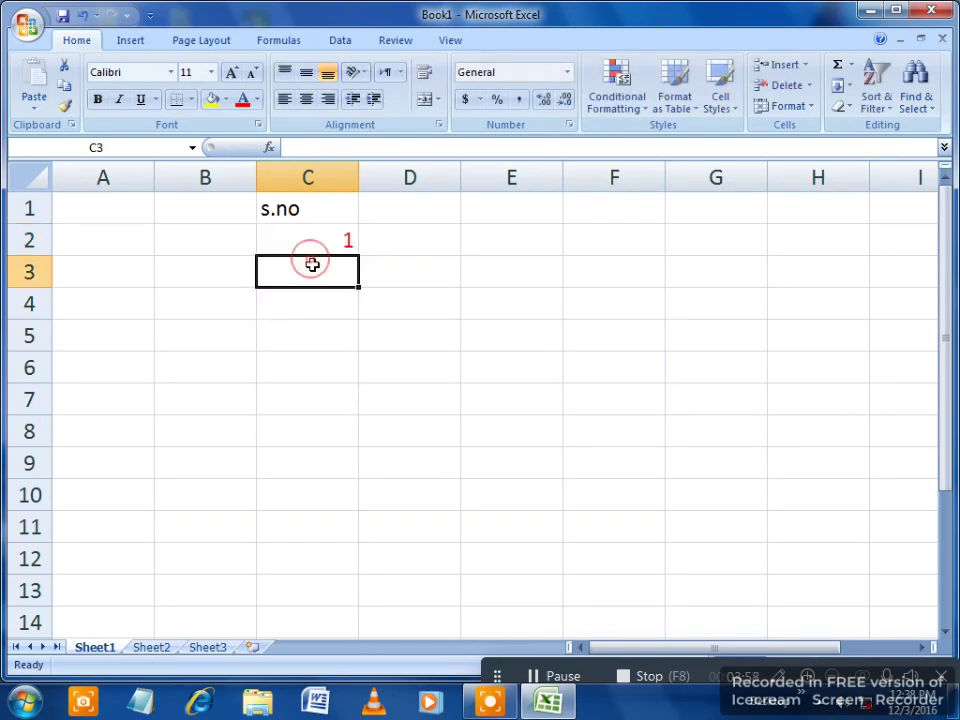
{"action": "left_click", "coordinate": [311, 234]}
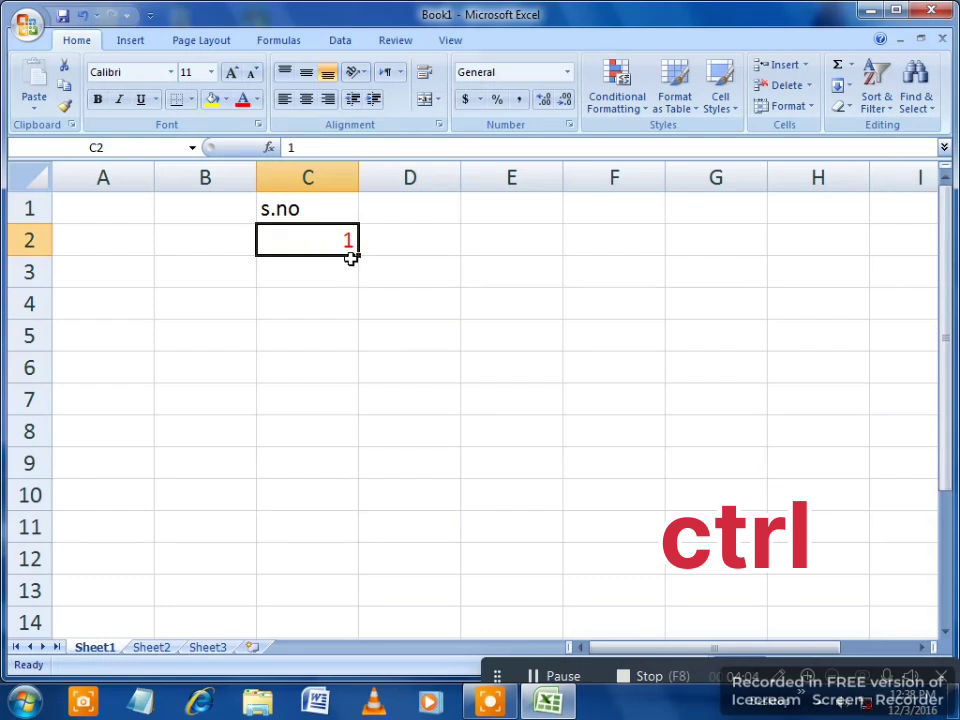
{"action": "left_click_drag", "start_coordinate": [360, 254], "coordinate": [363, 574]}
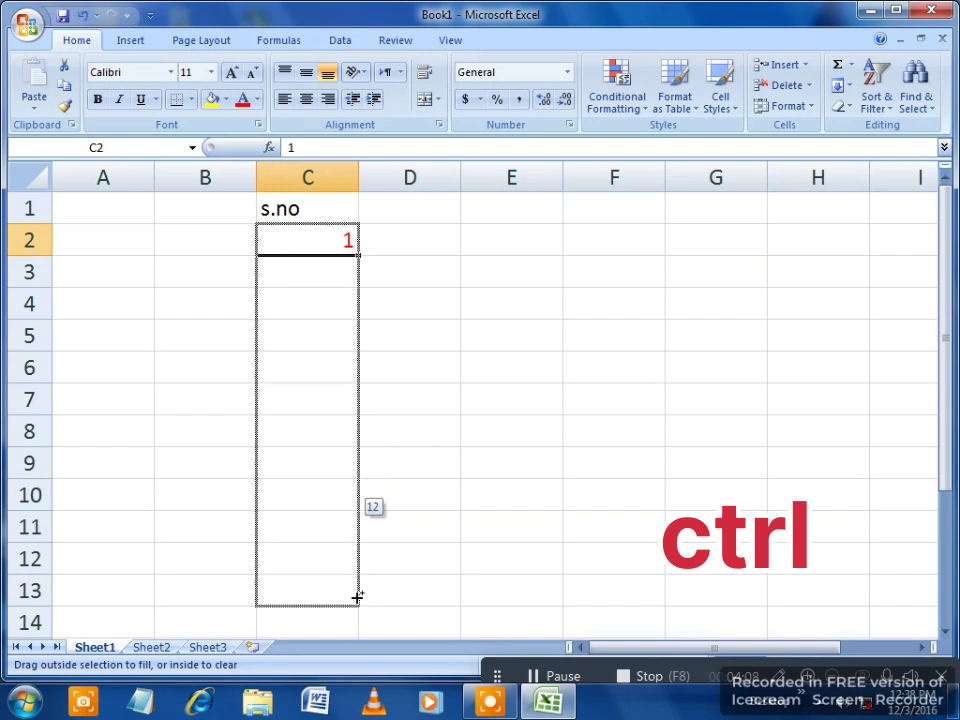
{"action": "left_click_drag", "start_coordinate": [363, 574], "coordinate": [357, 600]}
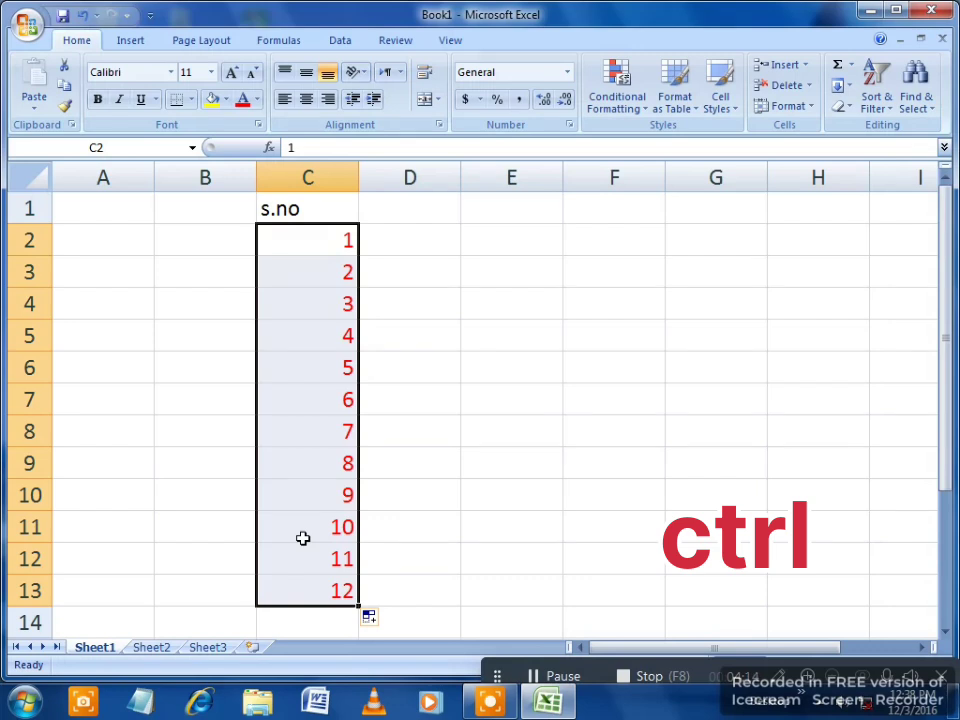
{"action": "left_click", "coordinate": [434, 268]}
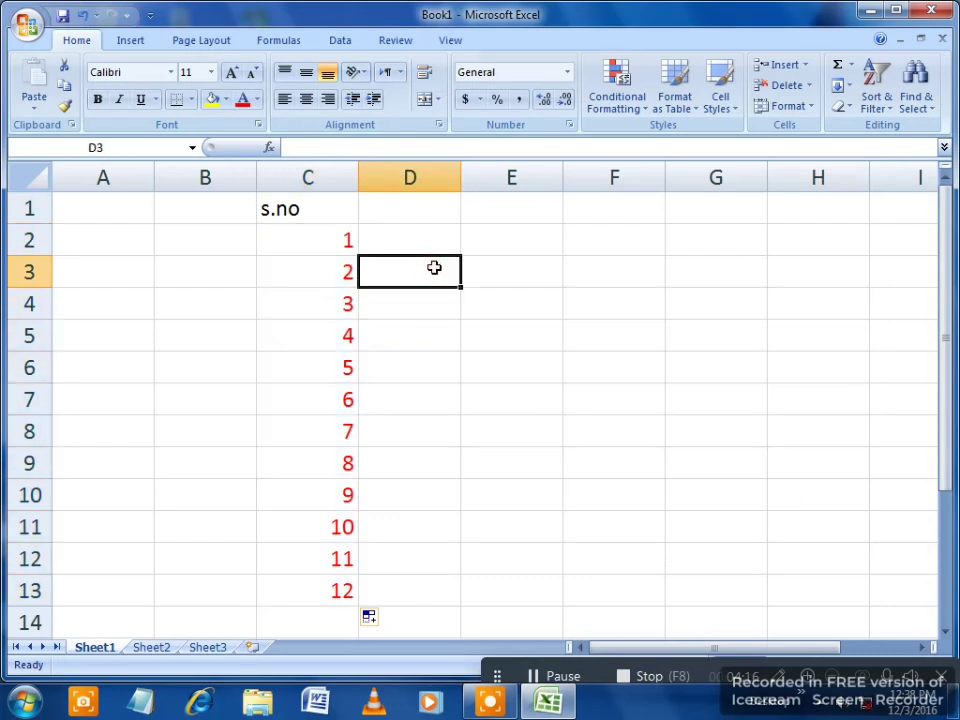